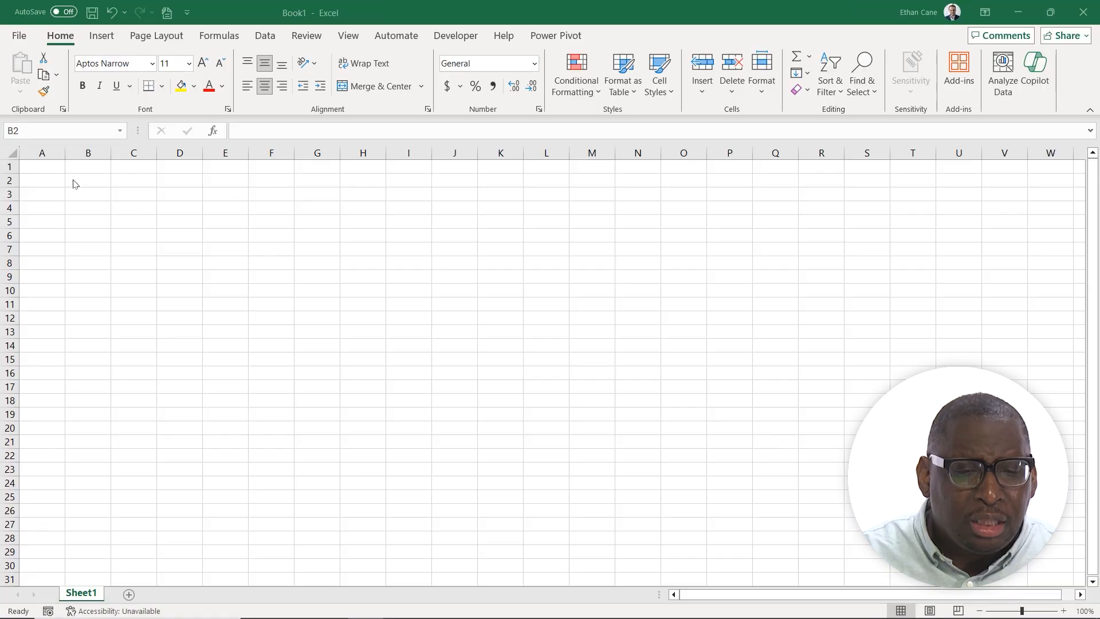
Open the stock images for a picture placed over the cells and search for "training".
click(110, 37)
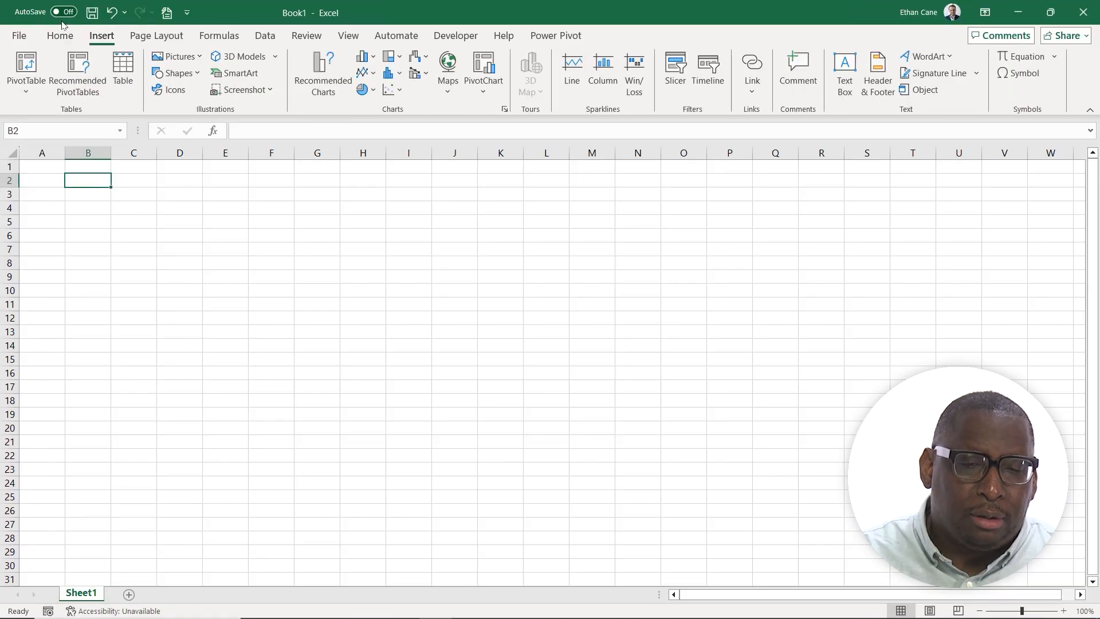
click(191, 61)
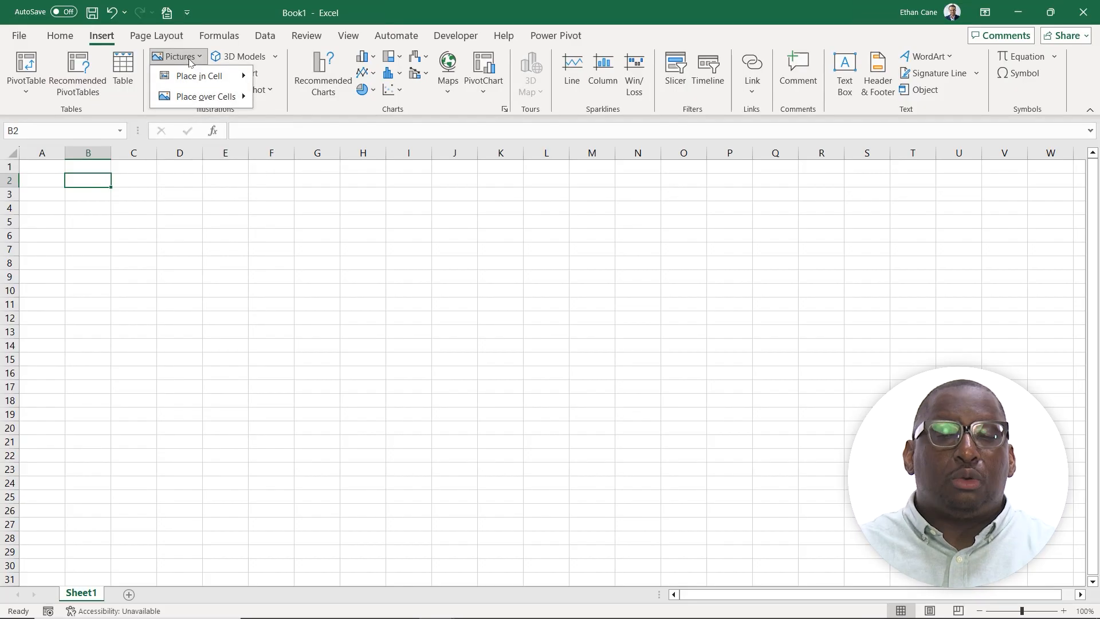
mouse_move(192, 78)
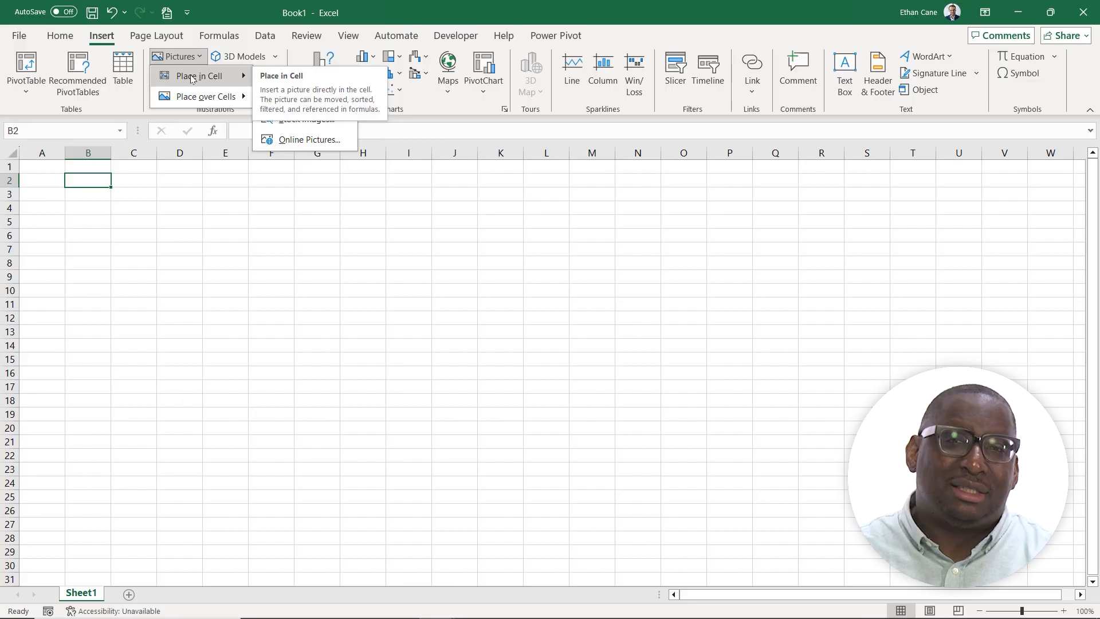
mouse_move(194, 97)
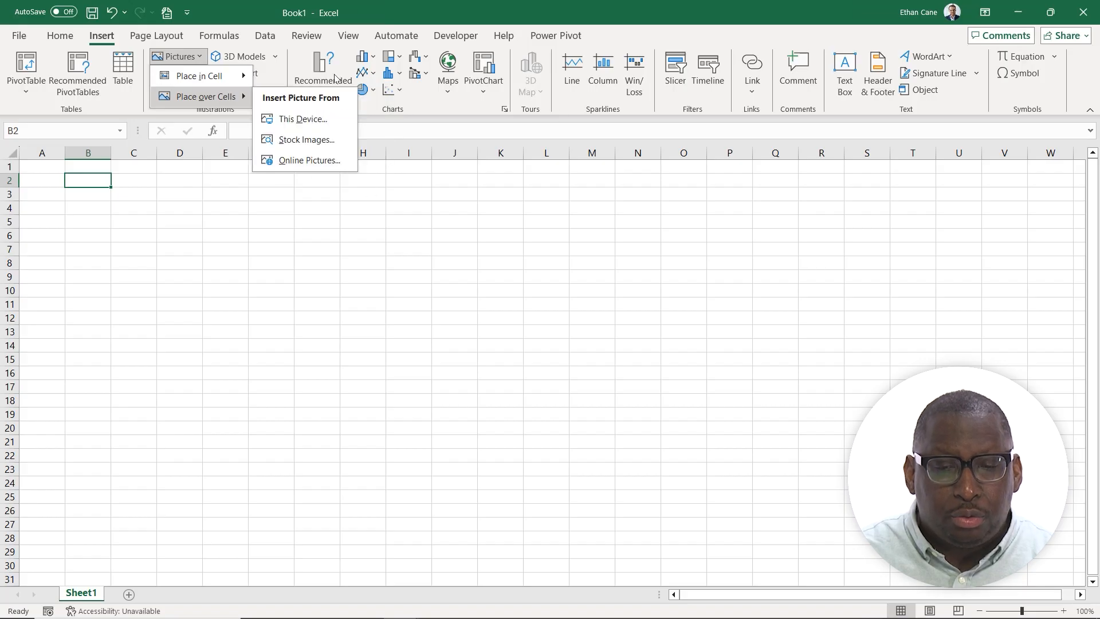
click(319, 140)
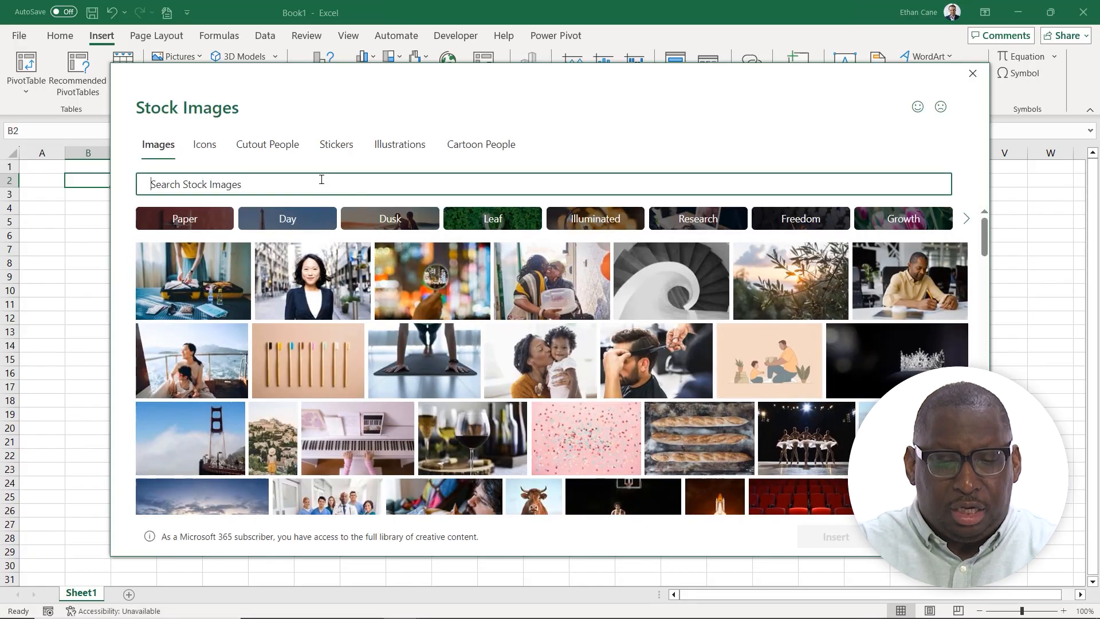
text(training)
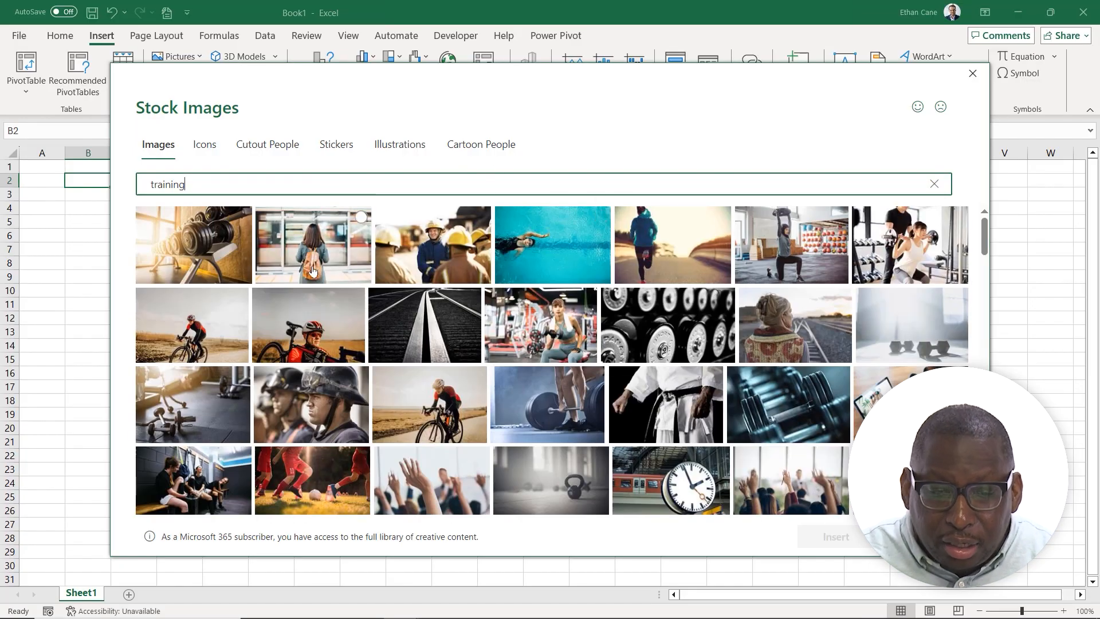
Browse the training images and insert the picture of the dumbbell rack over the cells.
scroll(421, 273, down, 5)
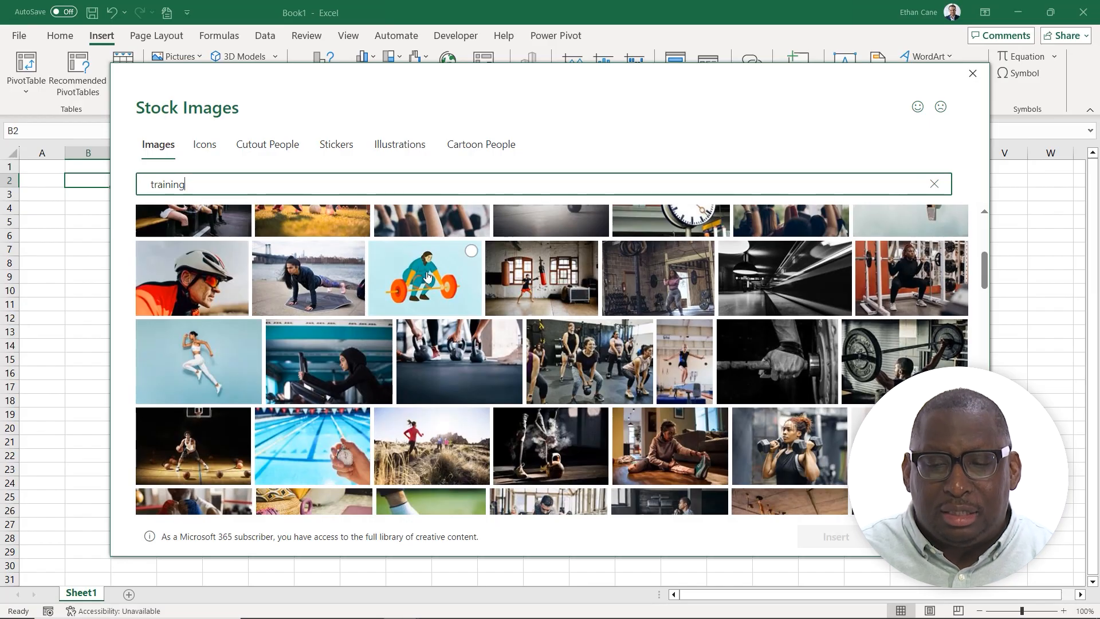
scroll(424, 275, down, 5)
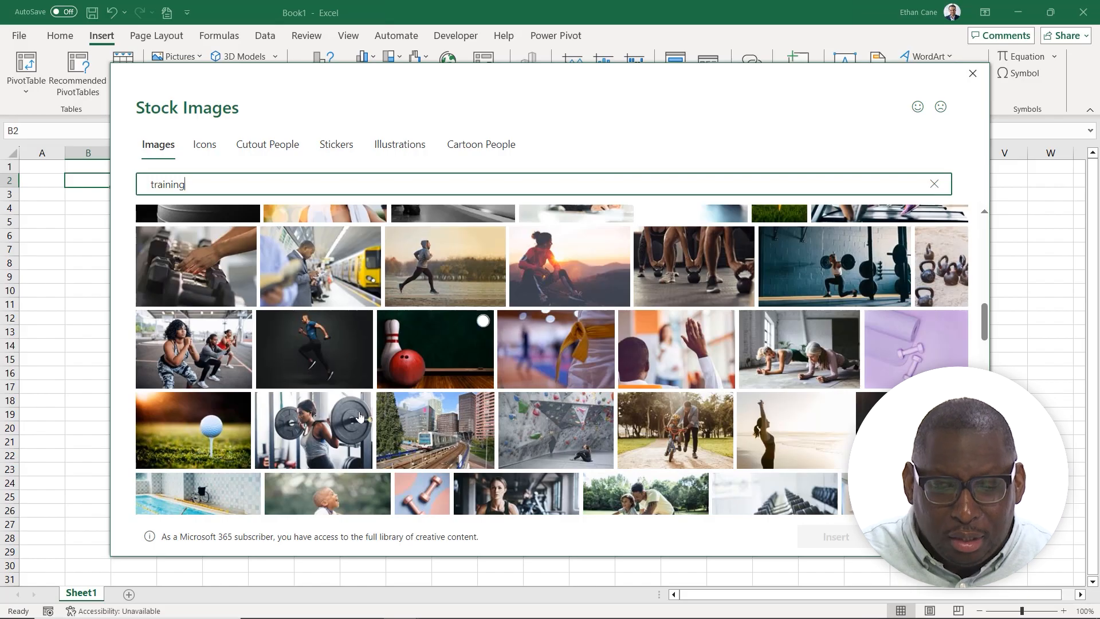
scroll(298, 344, up, 6)
click(221, 253)
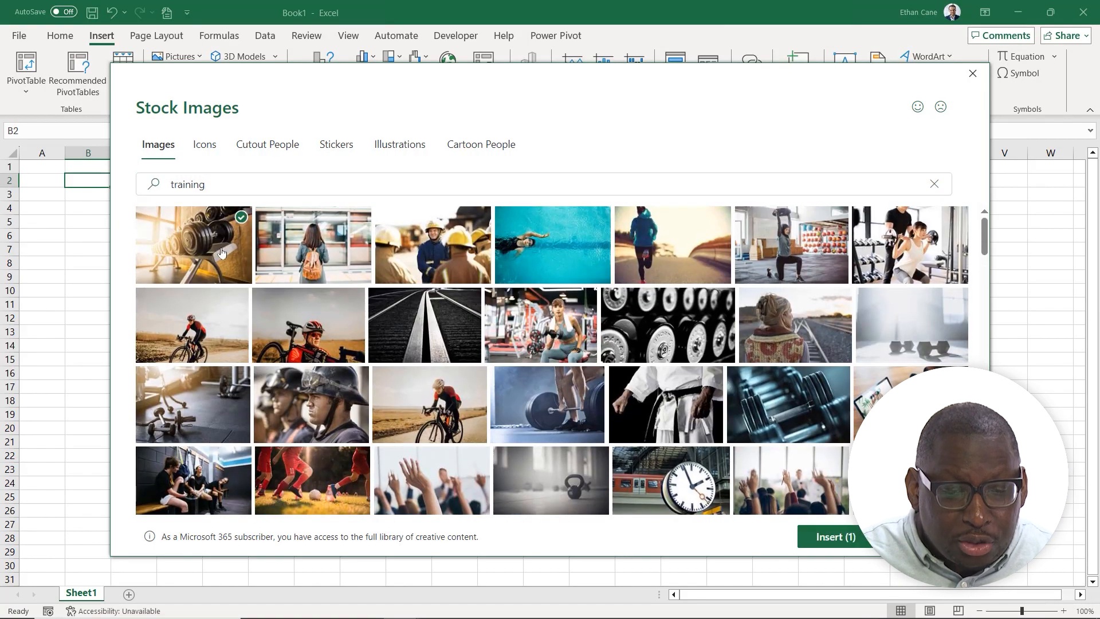
click(815, 537)
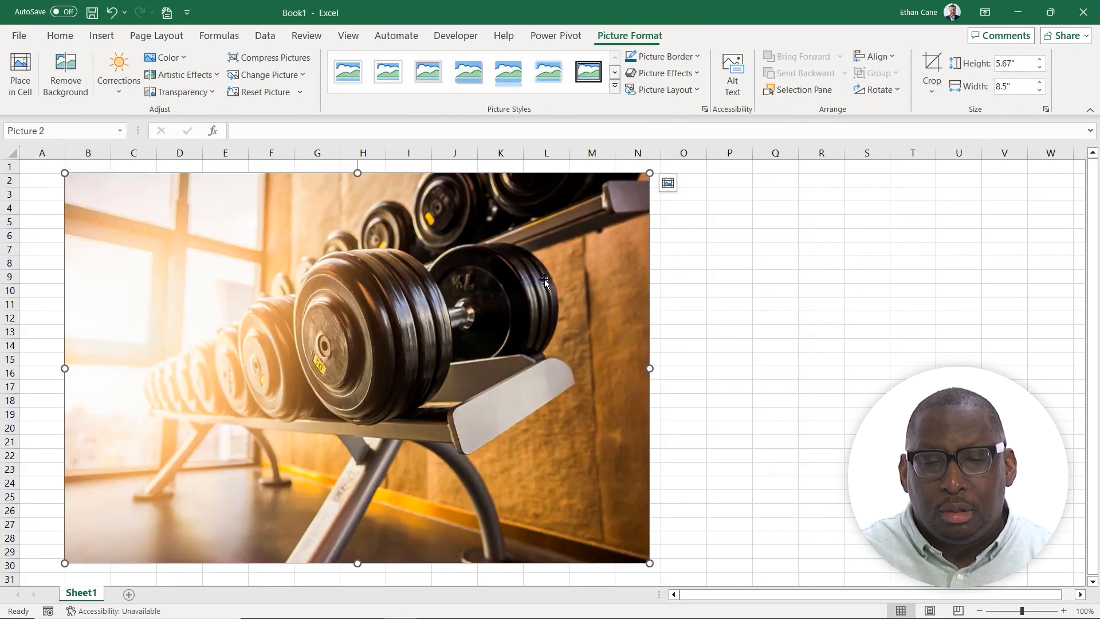
Shrink the dumbbell picture to about 3.11" high by 4.66" wide and move it over columns Q to W.
drag(211, 217, 548, 230)
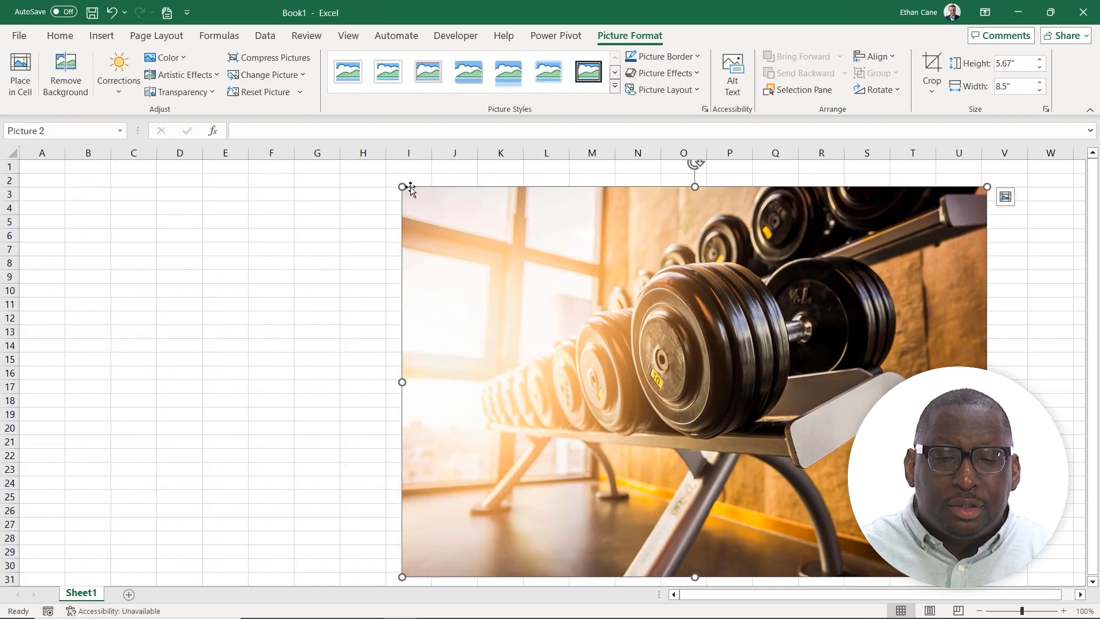
drag(405, 189, 682, 367)
drag(760, 440, 846, 258)
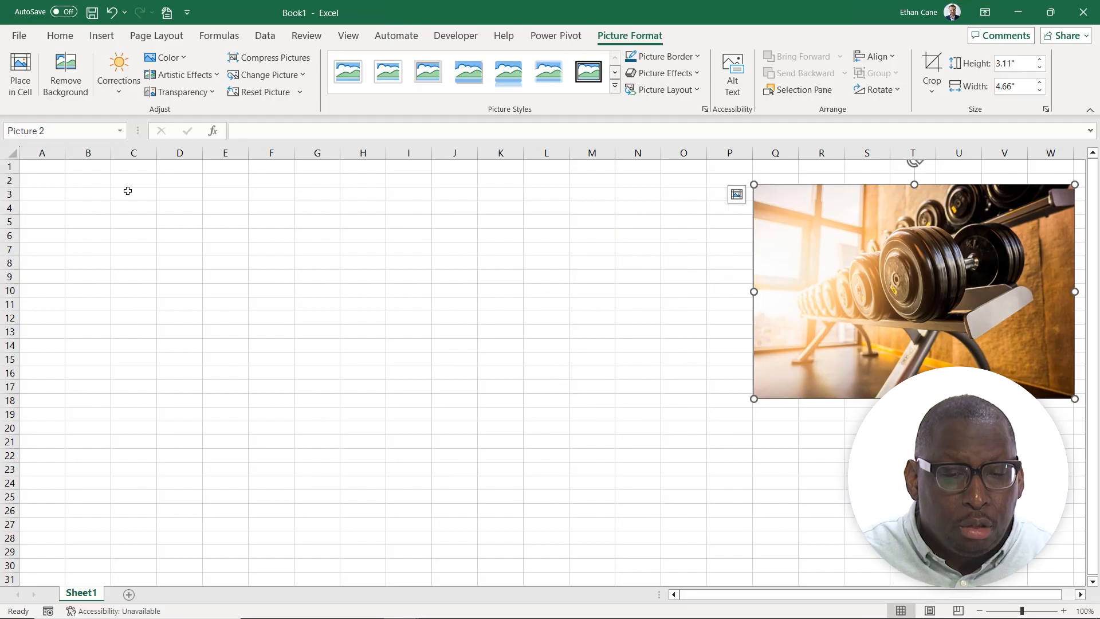
For cell C2, open the stock images to place a picture in the cell and search for "sales".
click(128, 184)
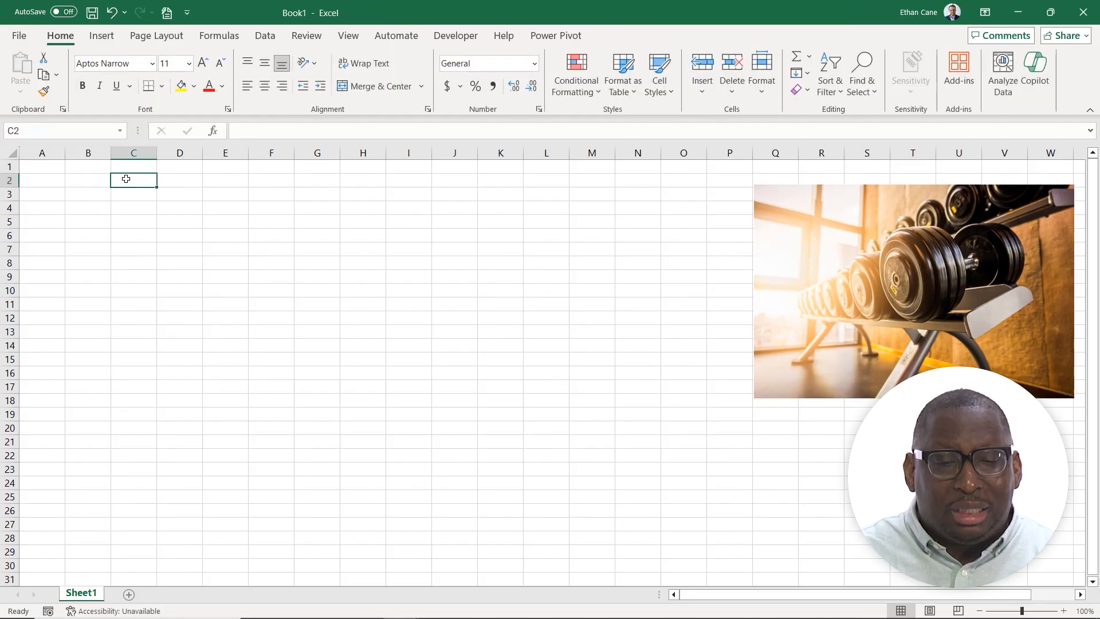
click(106, 37)
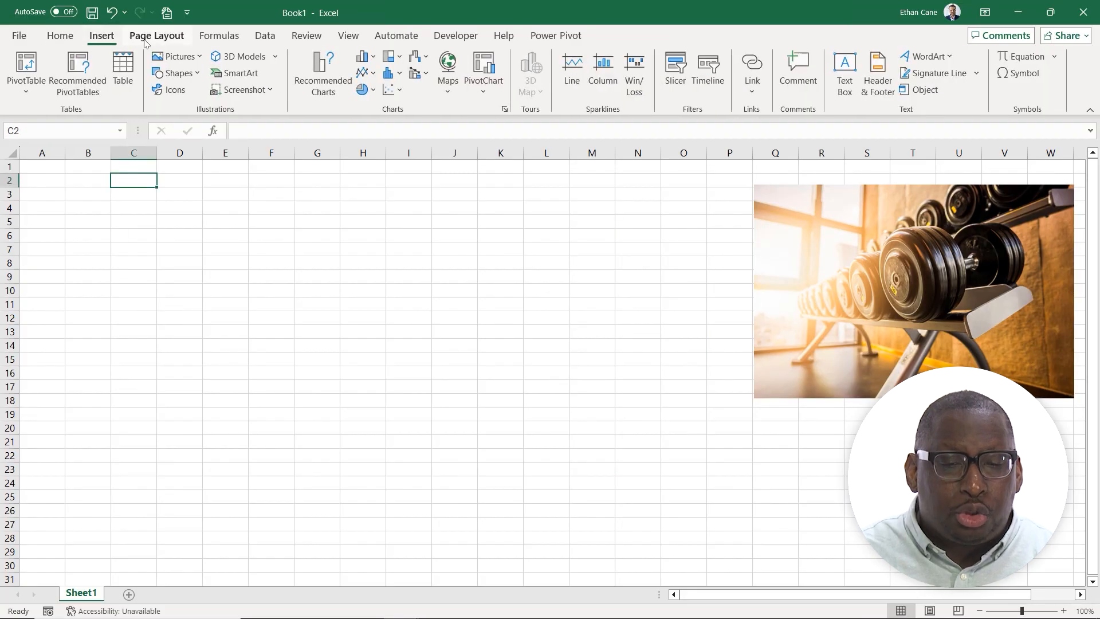
click(192, 56)
mouse_move(194, 83)
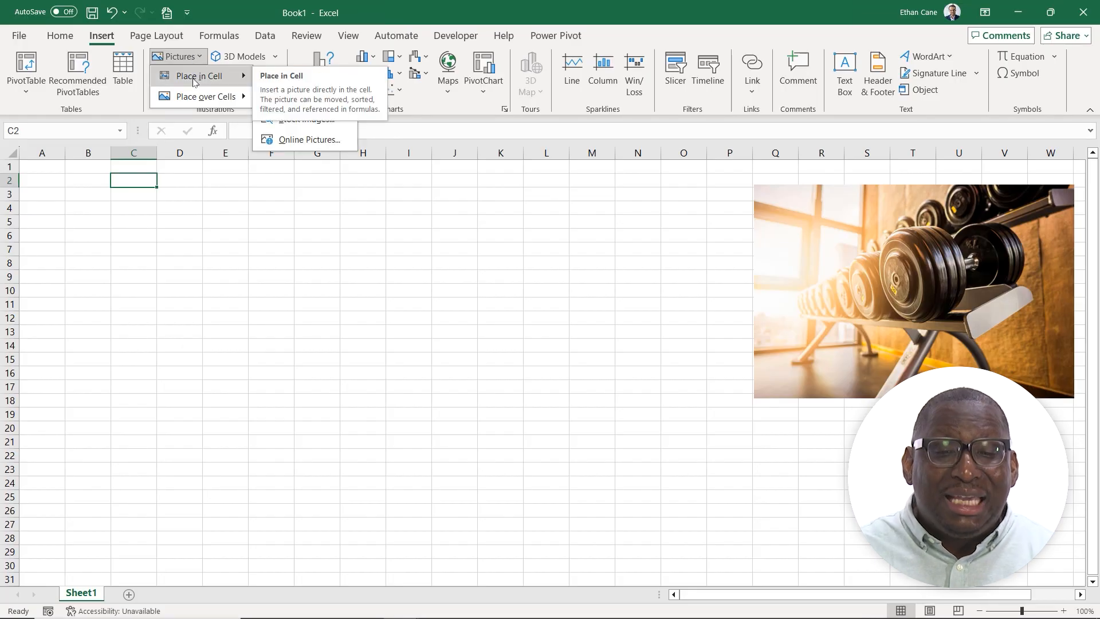
click(322, 125)
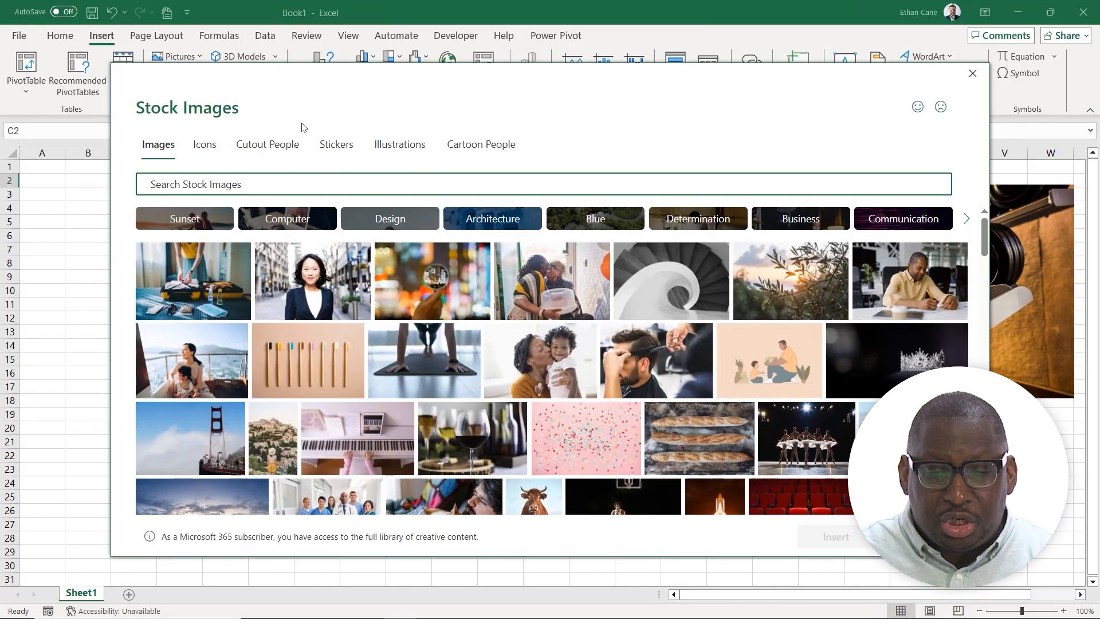
click(300, 186)
text(sales)
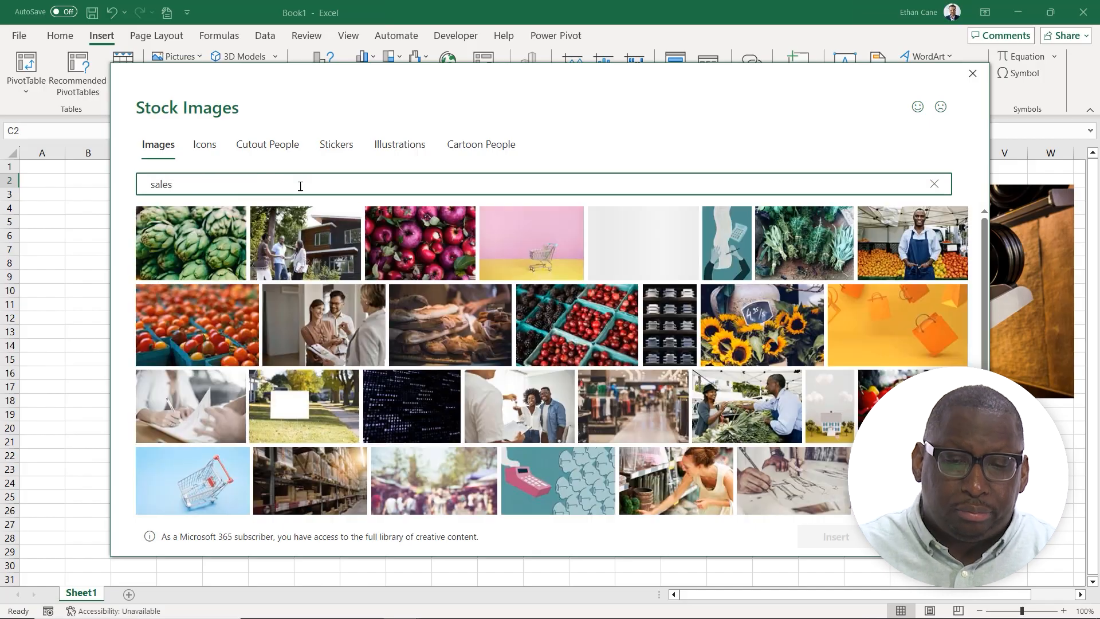
Insert the picture of the shopping cart on the blue floor into cell C2.
scroll(473, 294, down, 2)
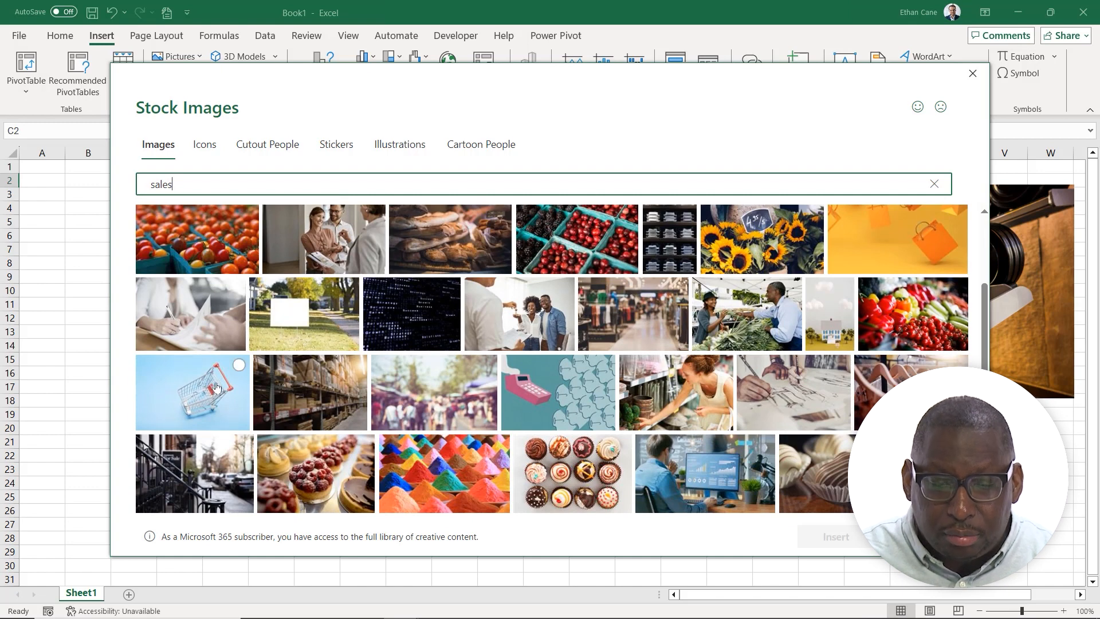
click(244, 381)
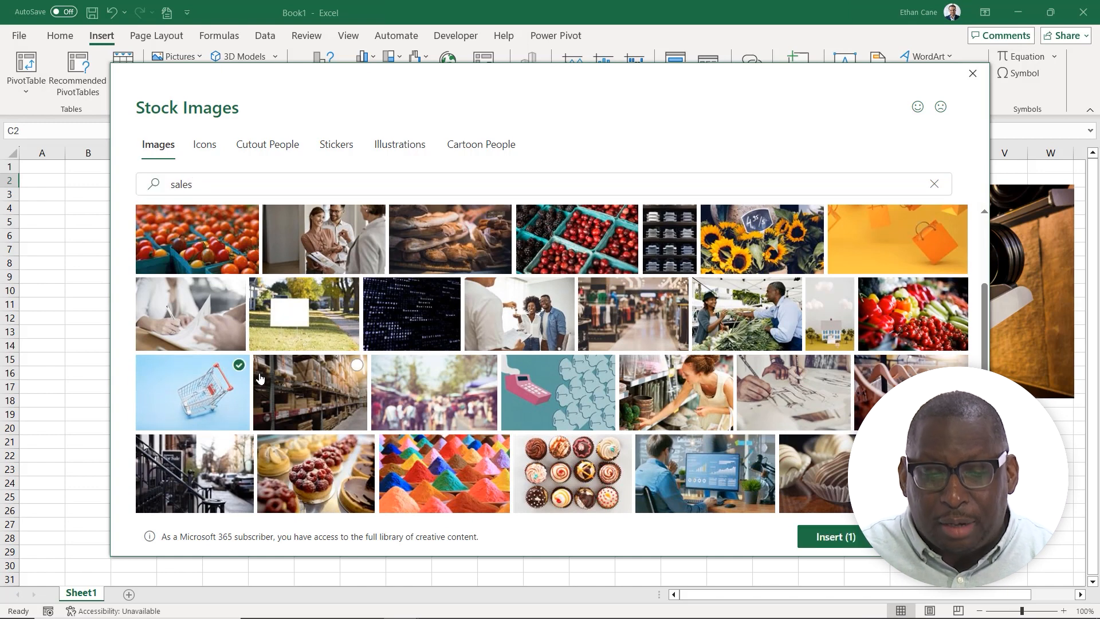
click(815, 539)
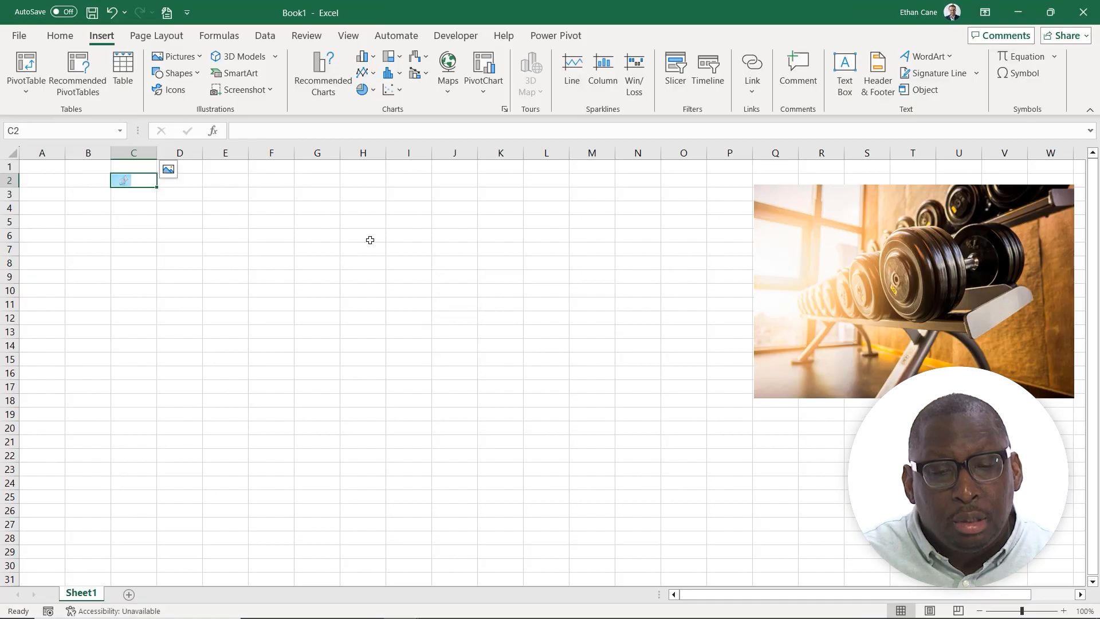
Centre the shopping cart picture horizontally within cell C2.
click(138, 196)
click(142, 182)
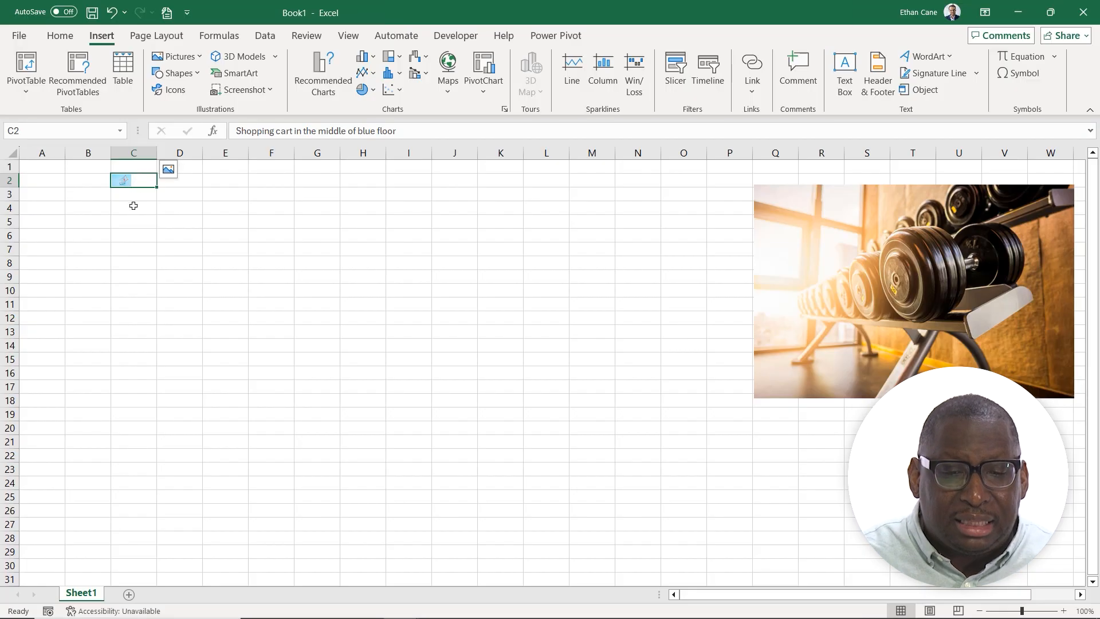
click(60, 36)
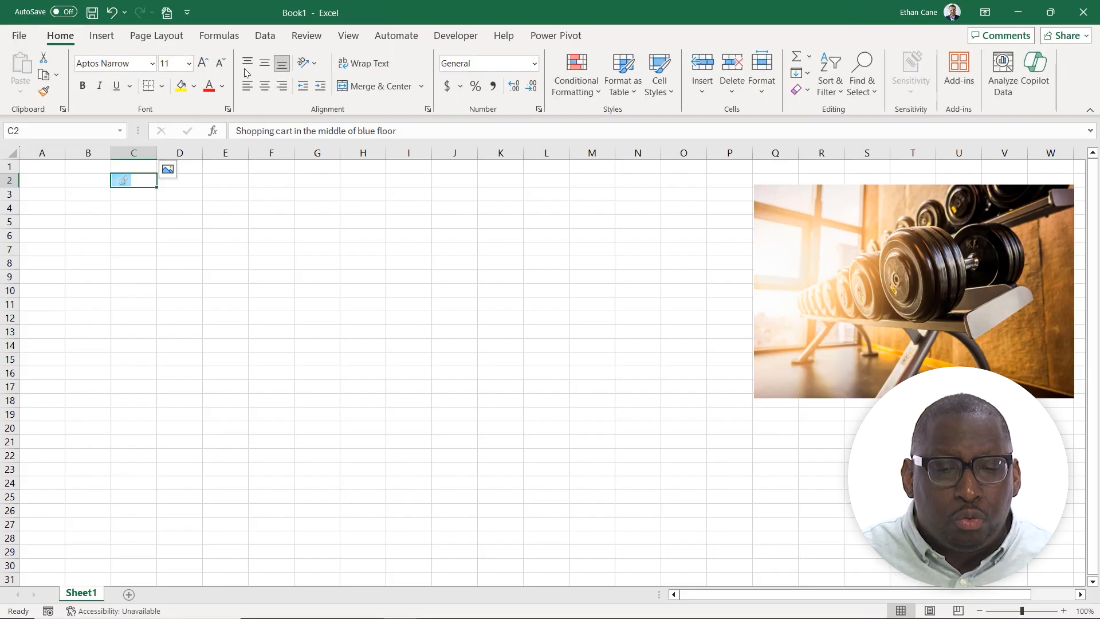
click(263, 87)
Make row 2 about four times taller and column C about two and a half times wider to enlarge the in-cell picture.
drag(12, 187, 13, 229)
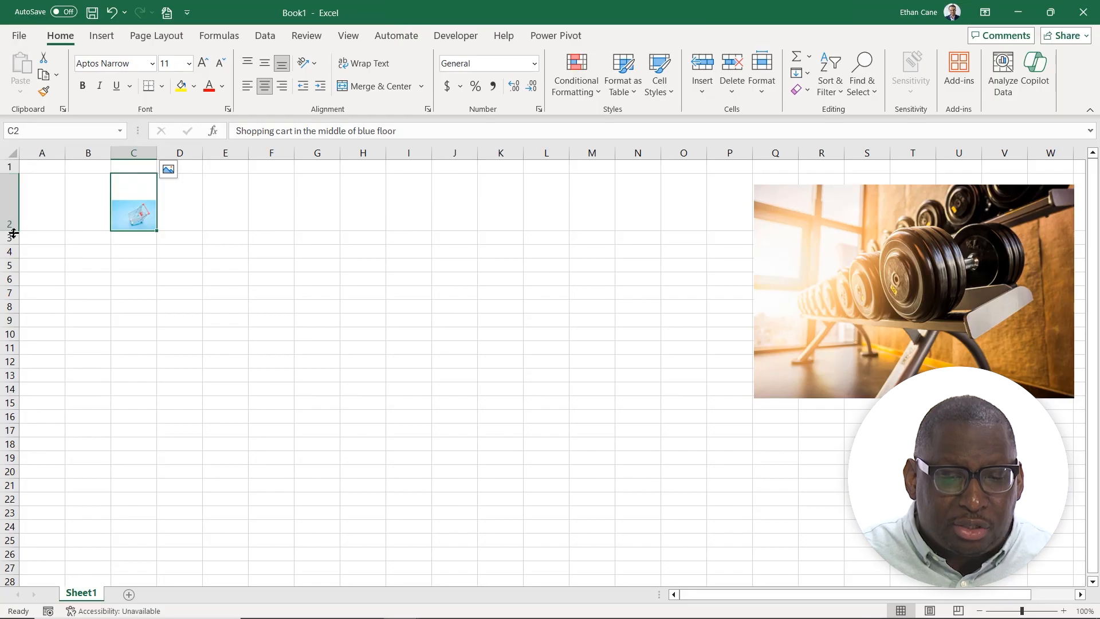
drag(155, 153, 220, 156)
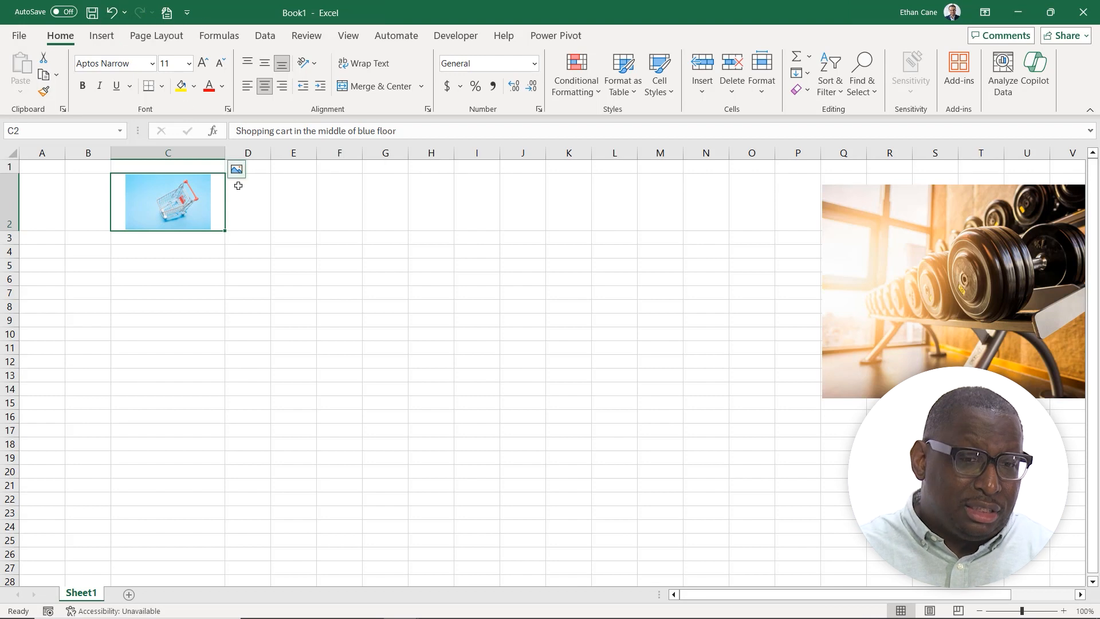
click(229, 215)
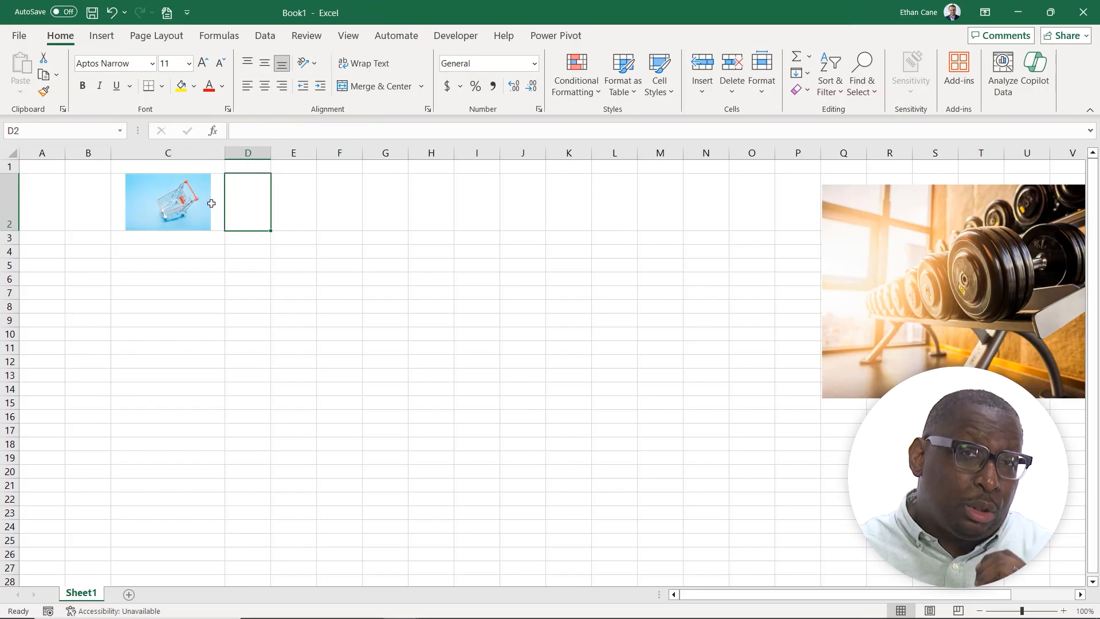
Replace the picture in C2 with its description text by editing the cell's content, then undo the change.
click(168, 212)
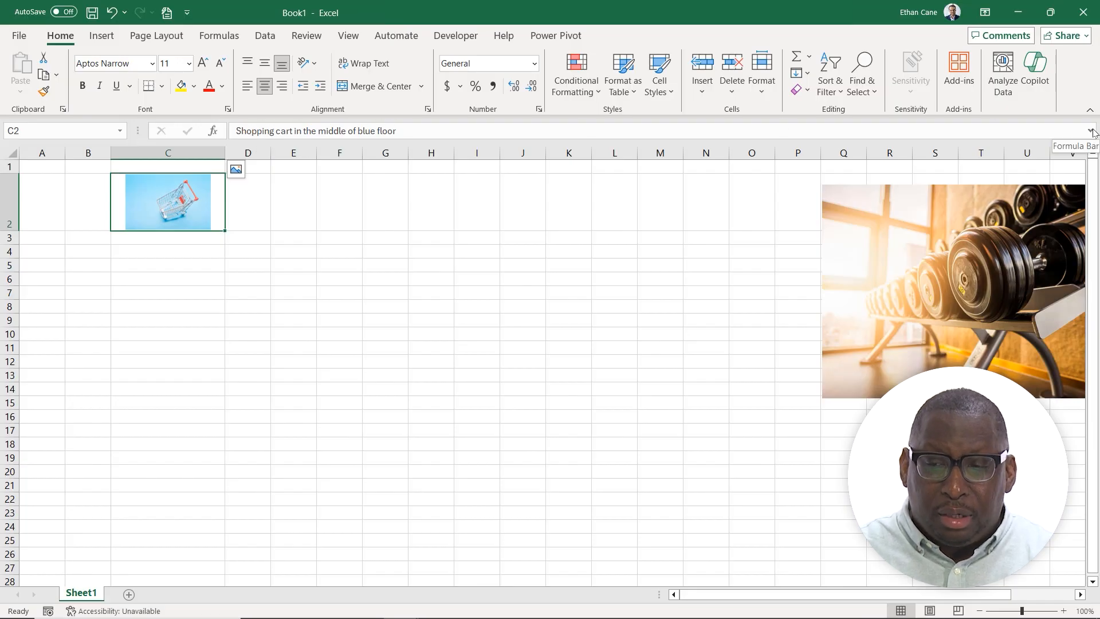
click(414, 131)
click(366, 279)
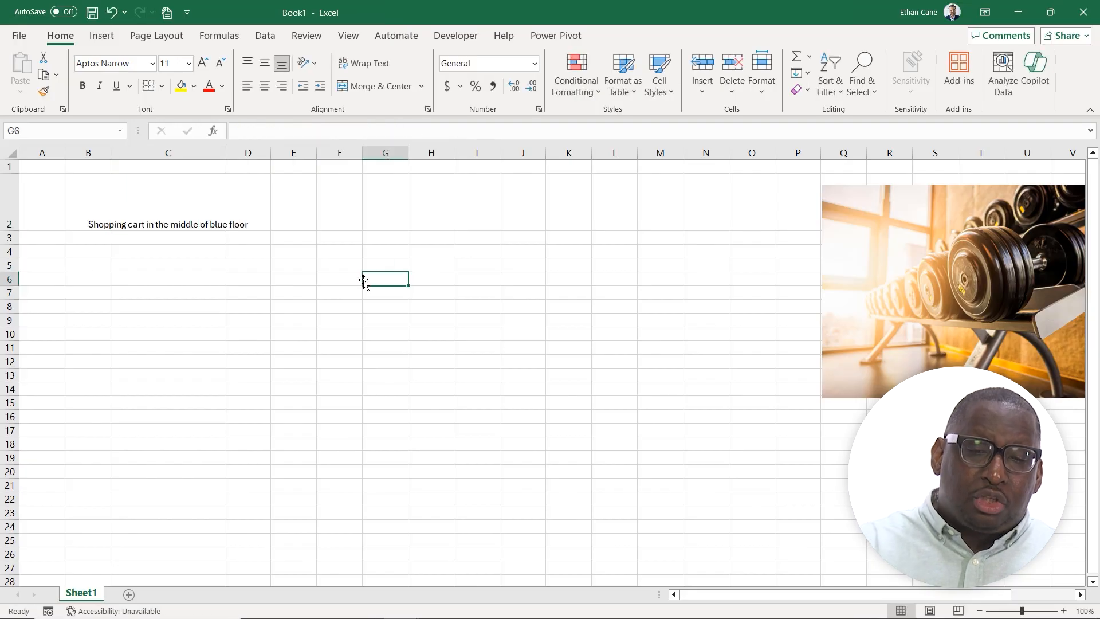
click(324, 290)
click(221, 207)
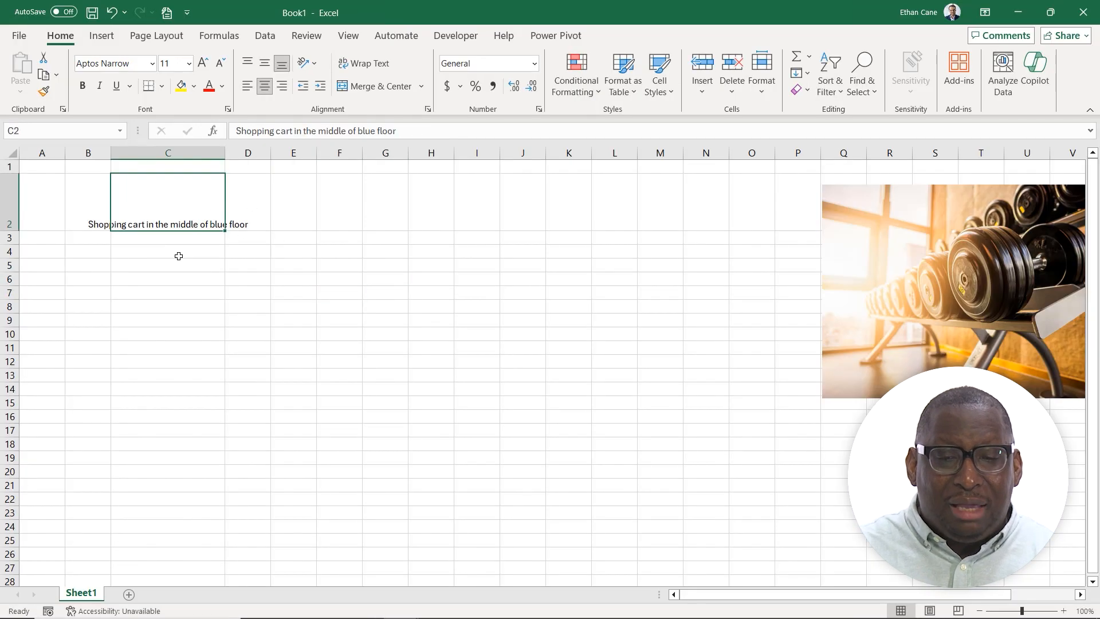
click(424, 131)
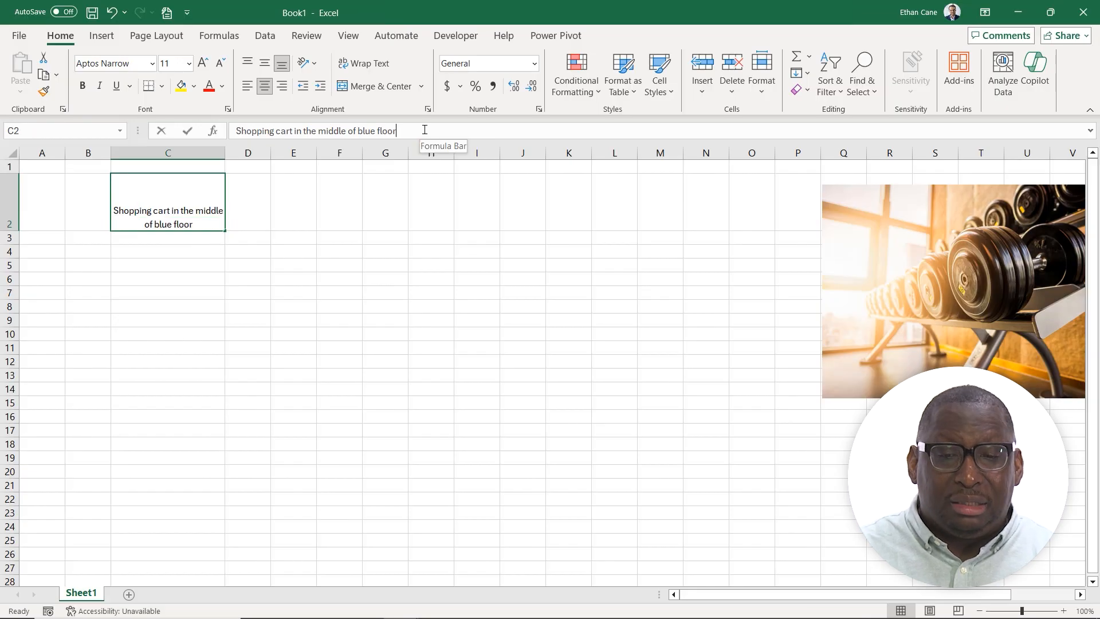
click(184, 237)
click(186, 199)
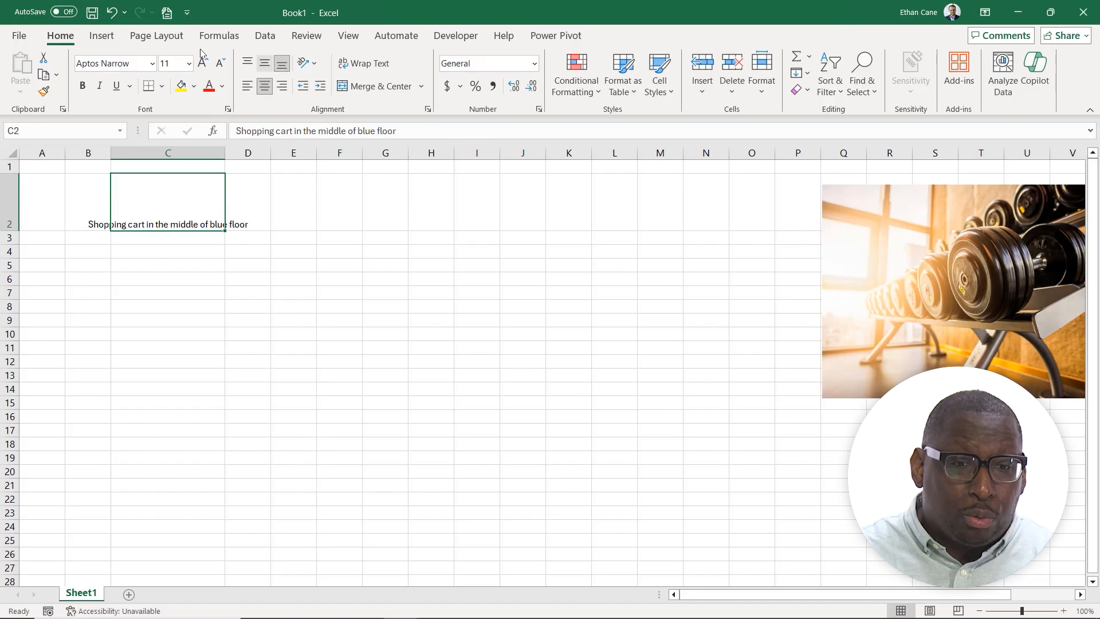
click(111, 16)
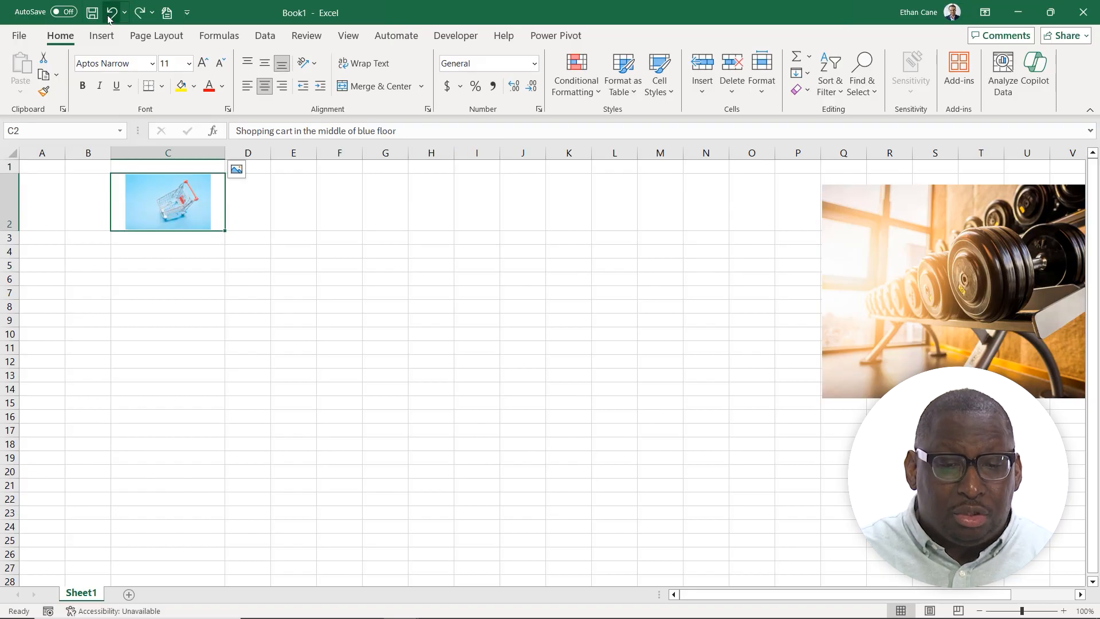
Repeat the conversion of C2's shopping cart picture to plain text and undo it to restore the picture.
click(420, 130)
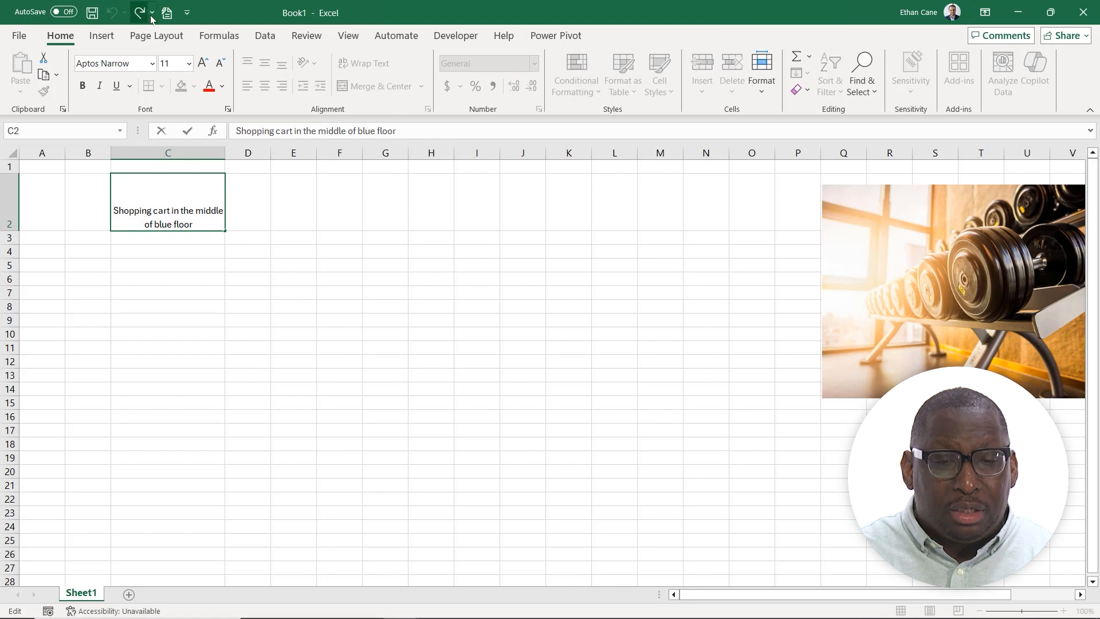
key(Tab)
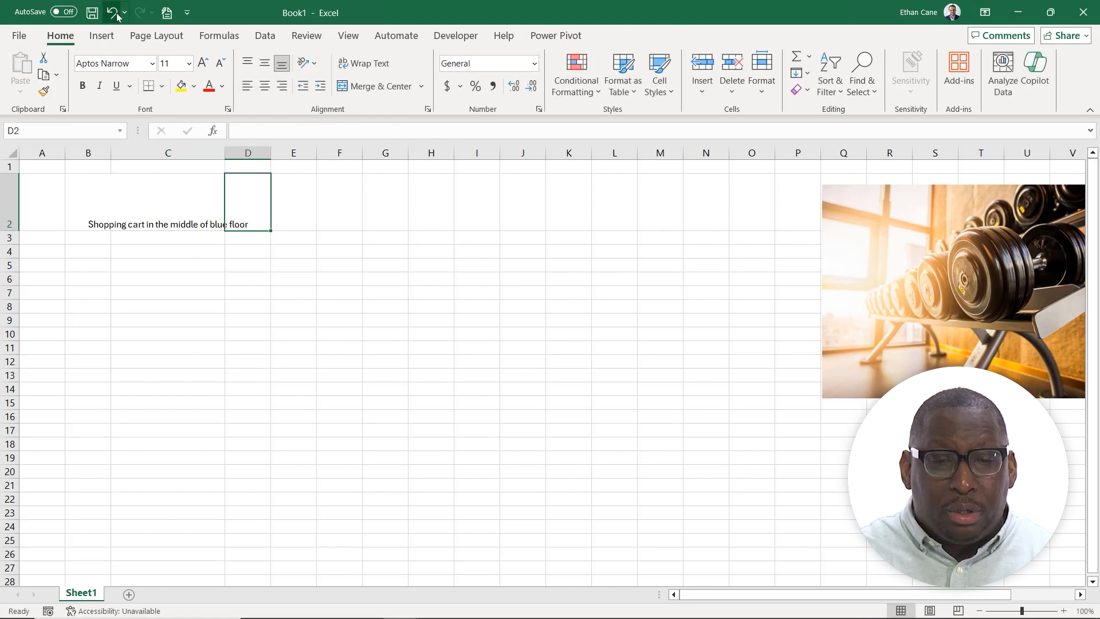
click(112, 14)
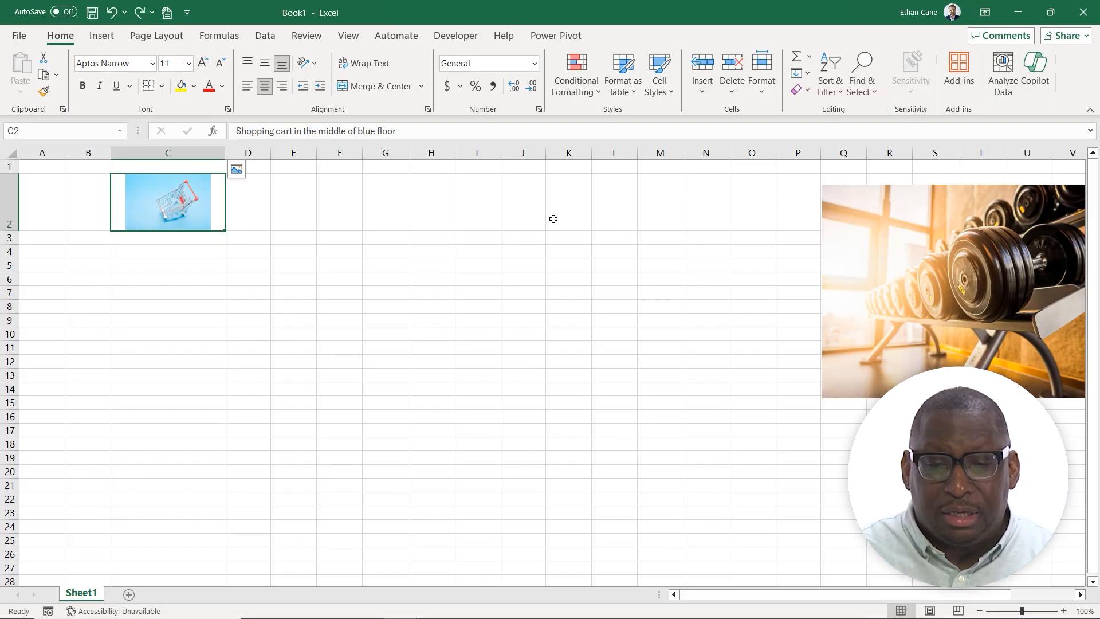
Move the floating dumbbell picture closer to the shopping cart, over columns E to L starting at row 3.
drag(914, 229, 369, 274)
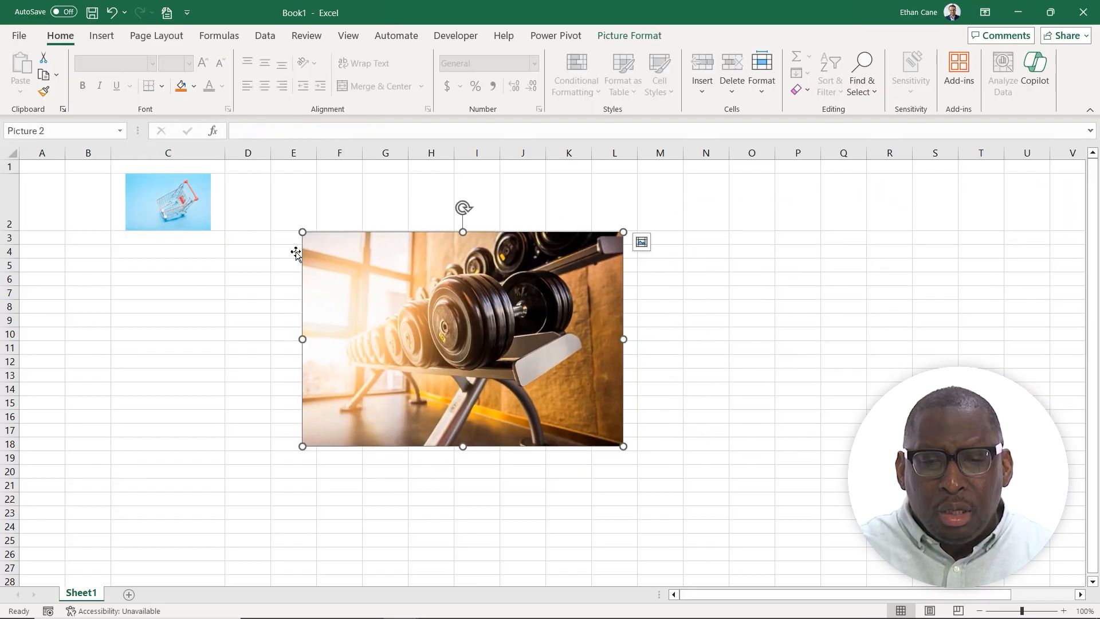
Compare the formatting tools offered for the in-cell shopping cart picture in C2 with those for the floating dumbbell picture.
click(188, 208)
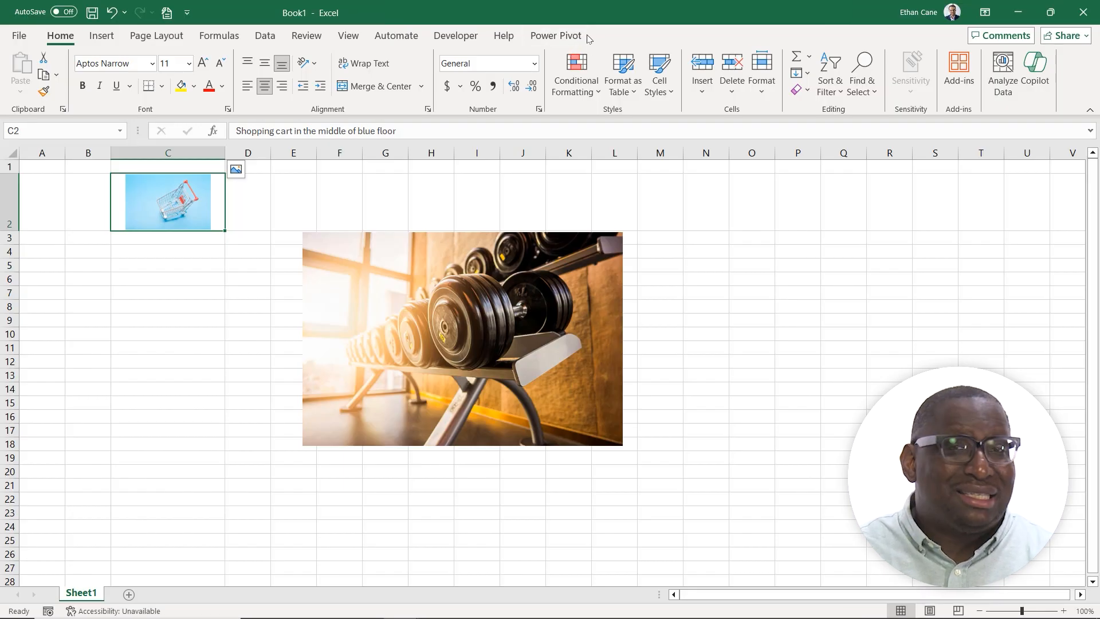
click(464, 362)
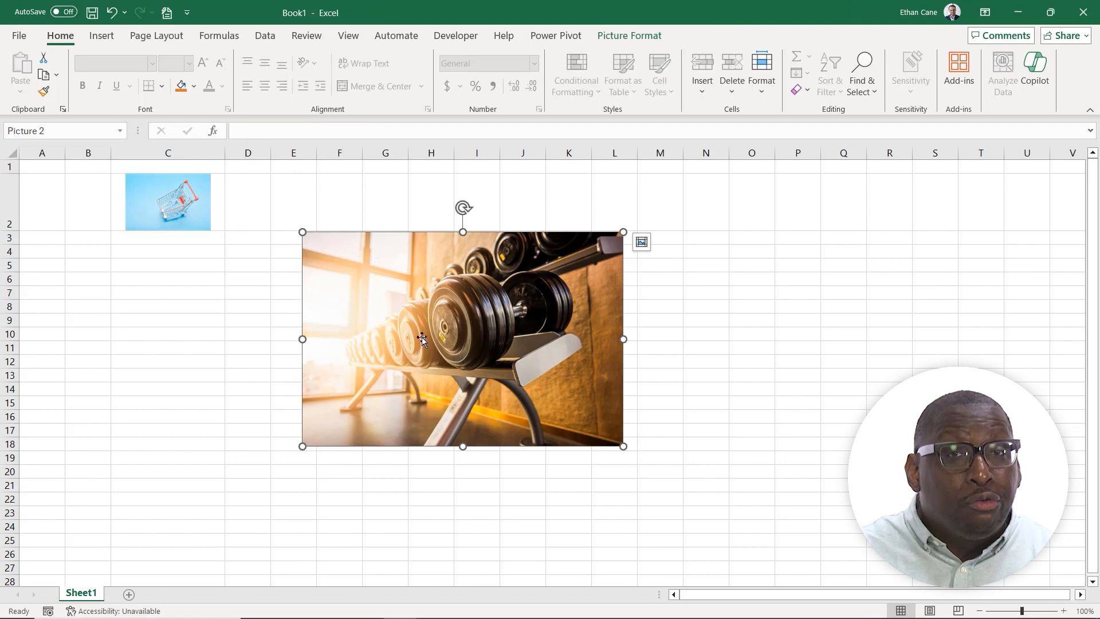
click(618, 40)
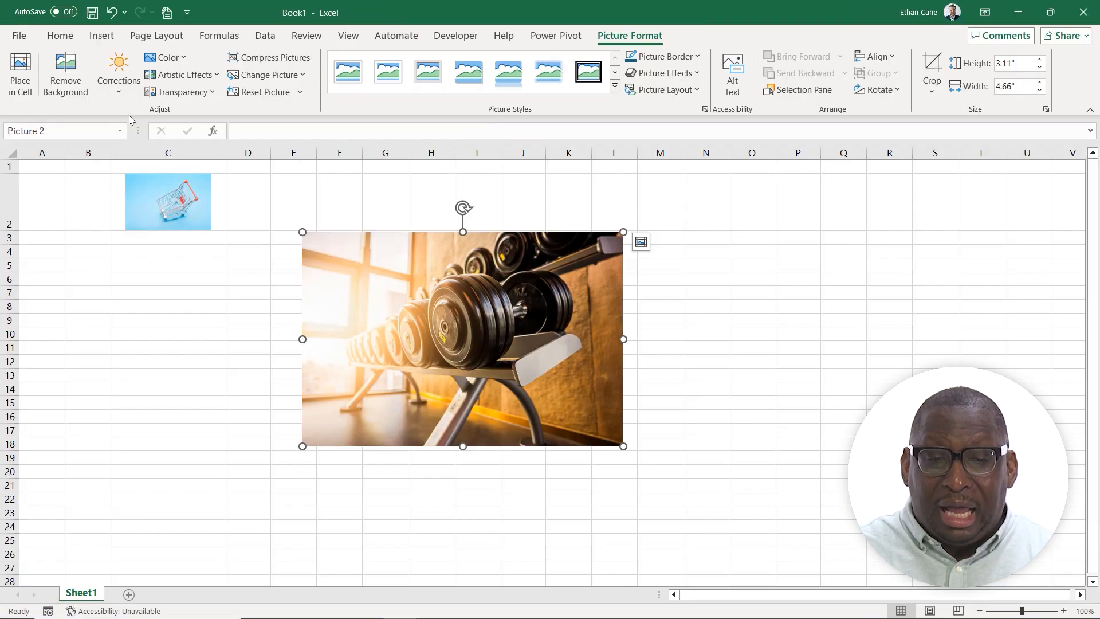
Sharpen the dumbbell picture with the strongest preset and apply a brighter brightness/contrast correction.
click(118, 89)
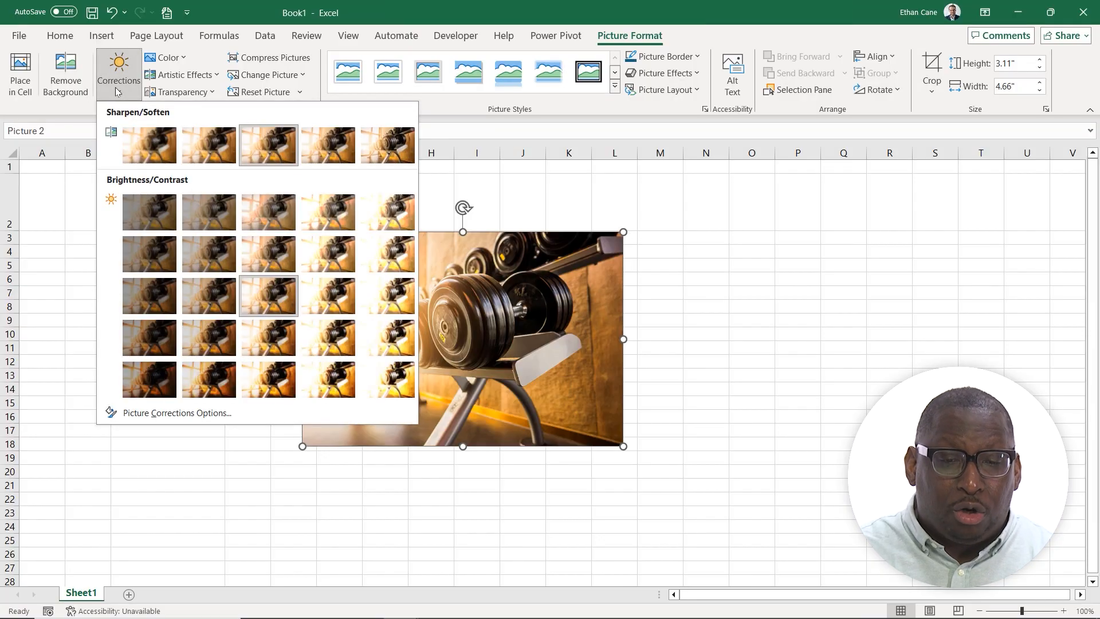
click(397, 145)
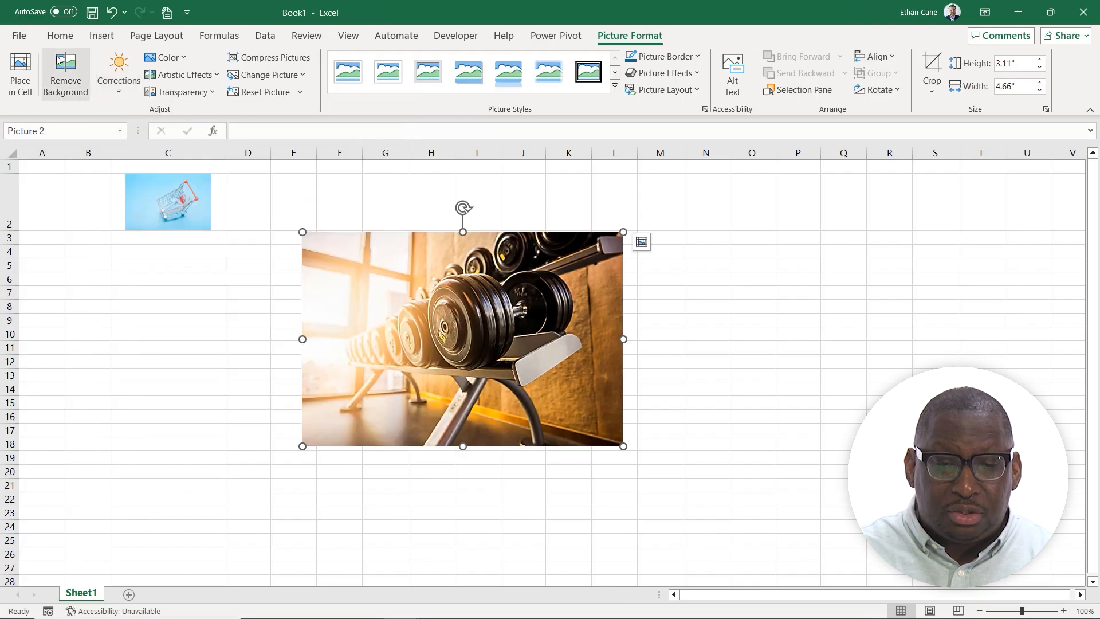
click(121, 85)
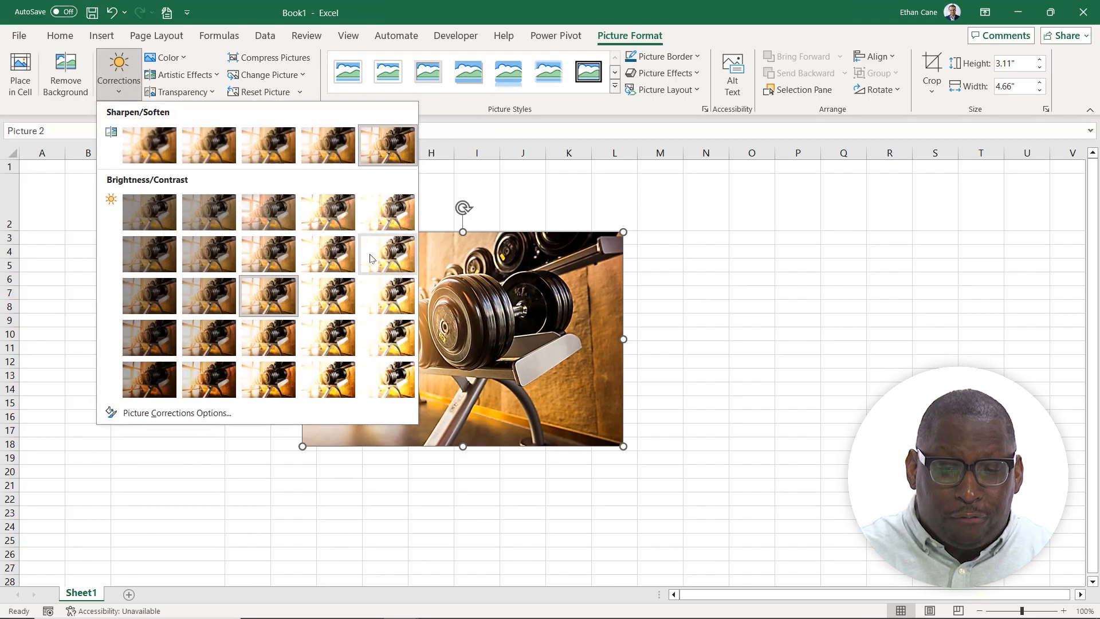
click(307, 217)
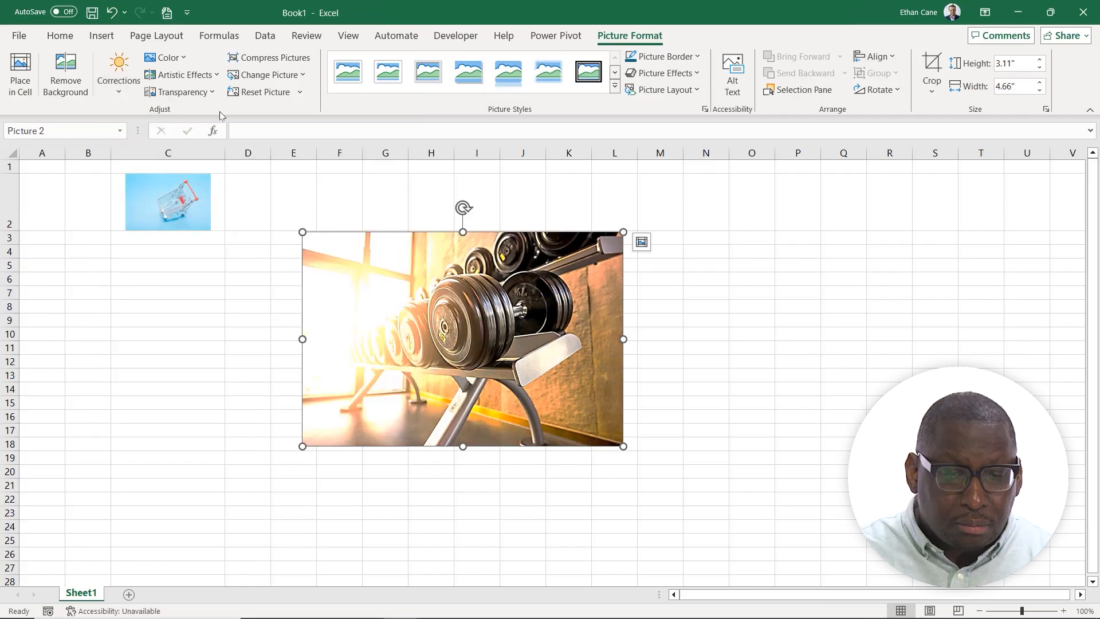
Look through the color saturation, tone, recolor and artistic effect presets for the dumbbell picture without changing it.
click(182, 59)
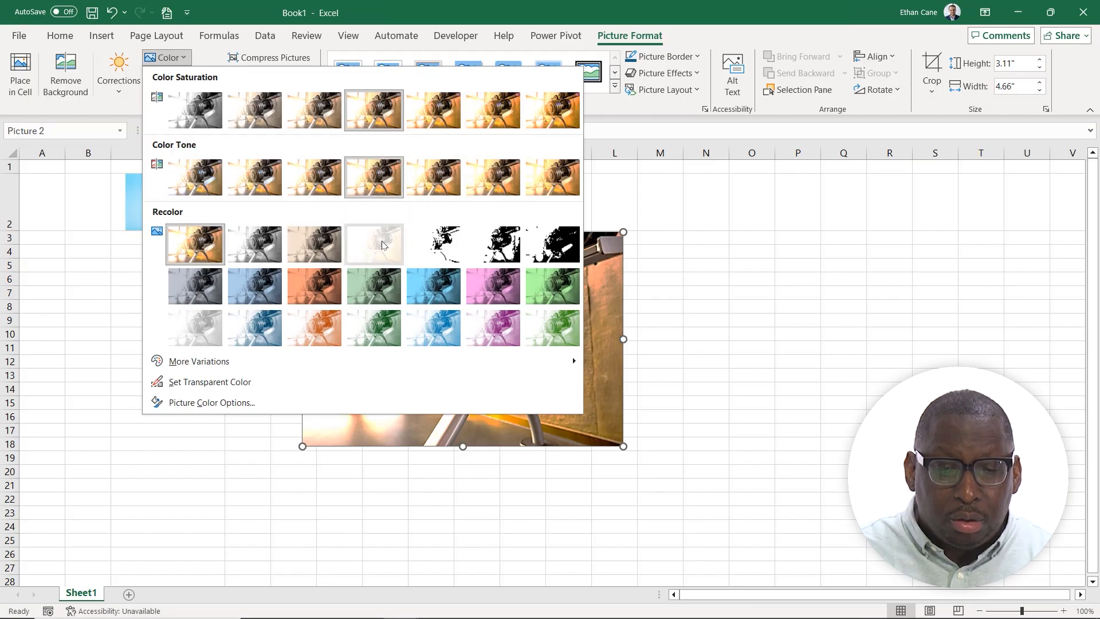
click(704, 197)
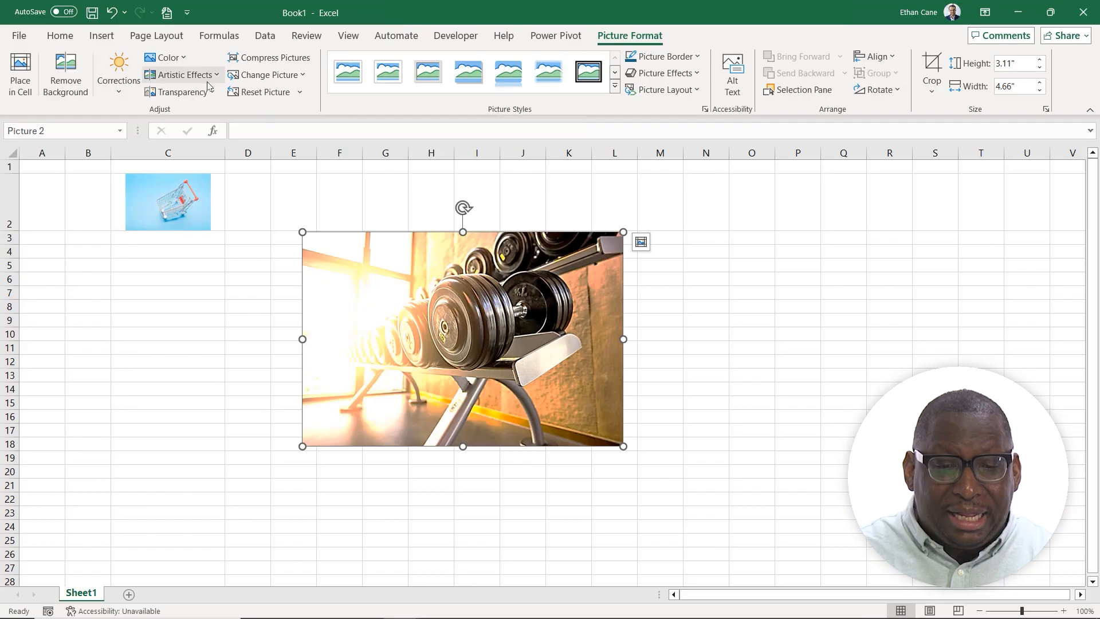
click(182, 75)
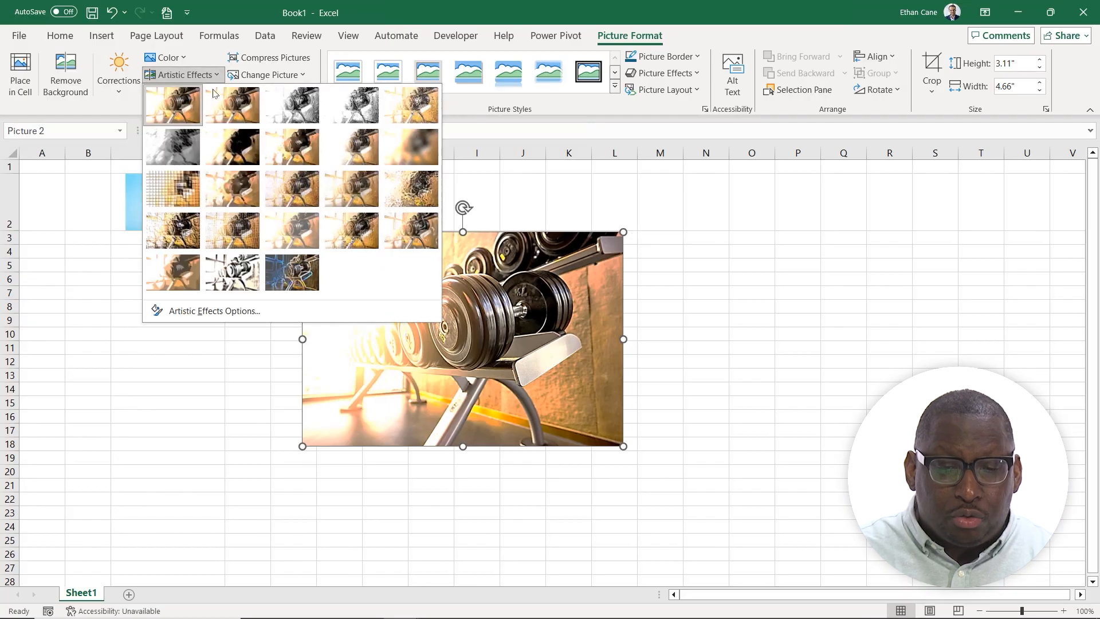
click(281, 152)
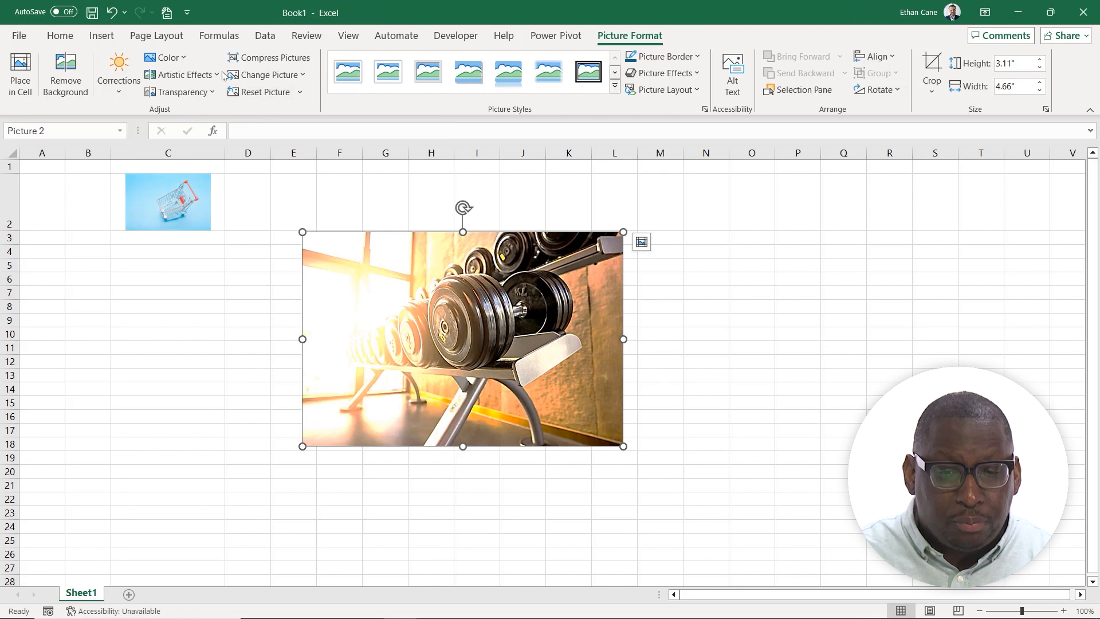
Apply the tilted white-frame picture style to the dumbbell picture and move it over columns H to N, starting in row 2.
click(615, 86)
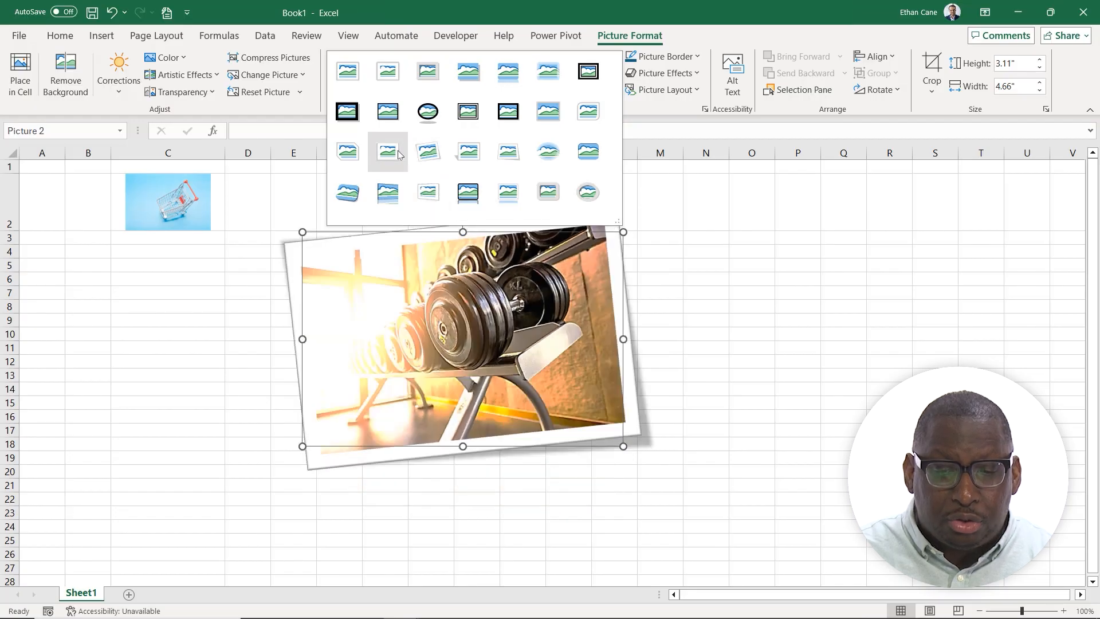
key(Escape)
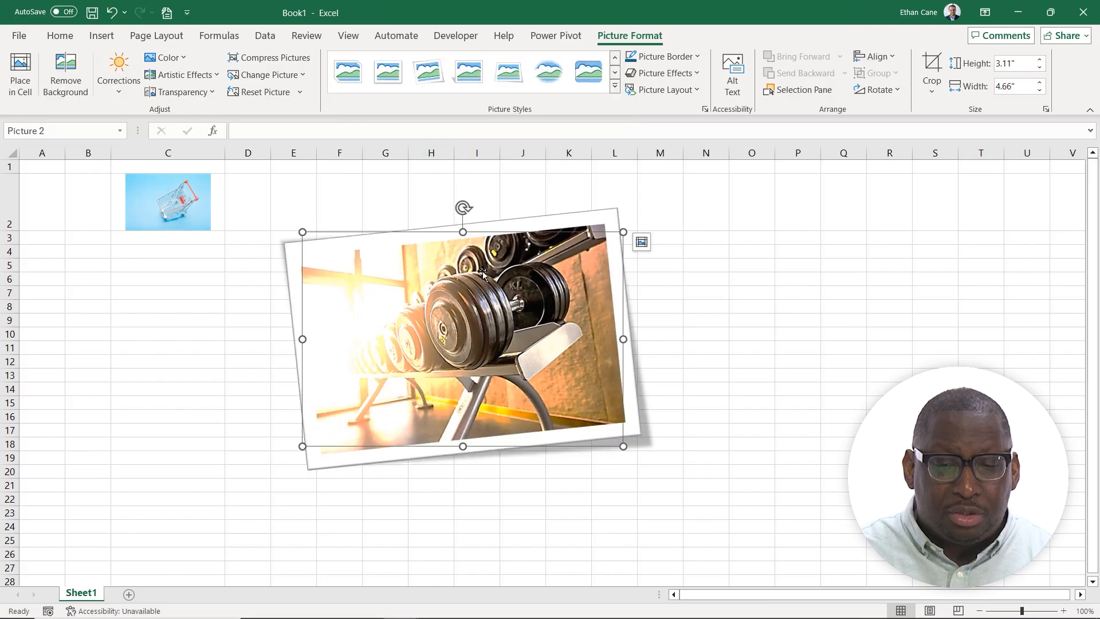
drag(462, 252, 572, 234)
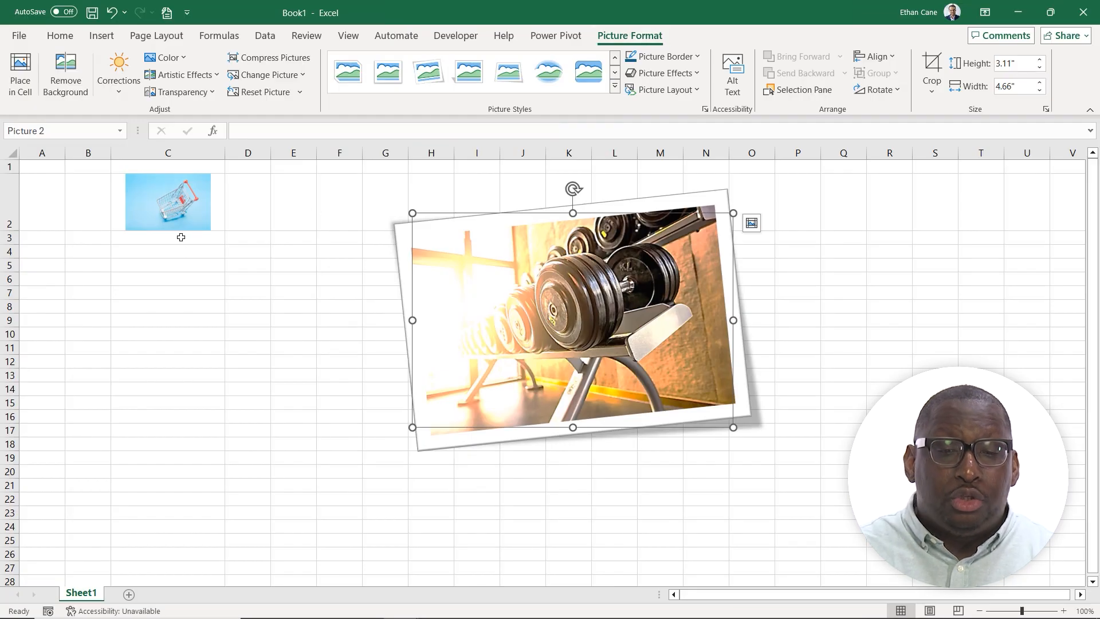
Examine the context commands available for the shopping cart picture in cell C2, checking for picture formatting or saving options.
click(178, 209)
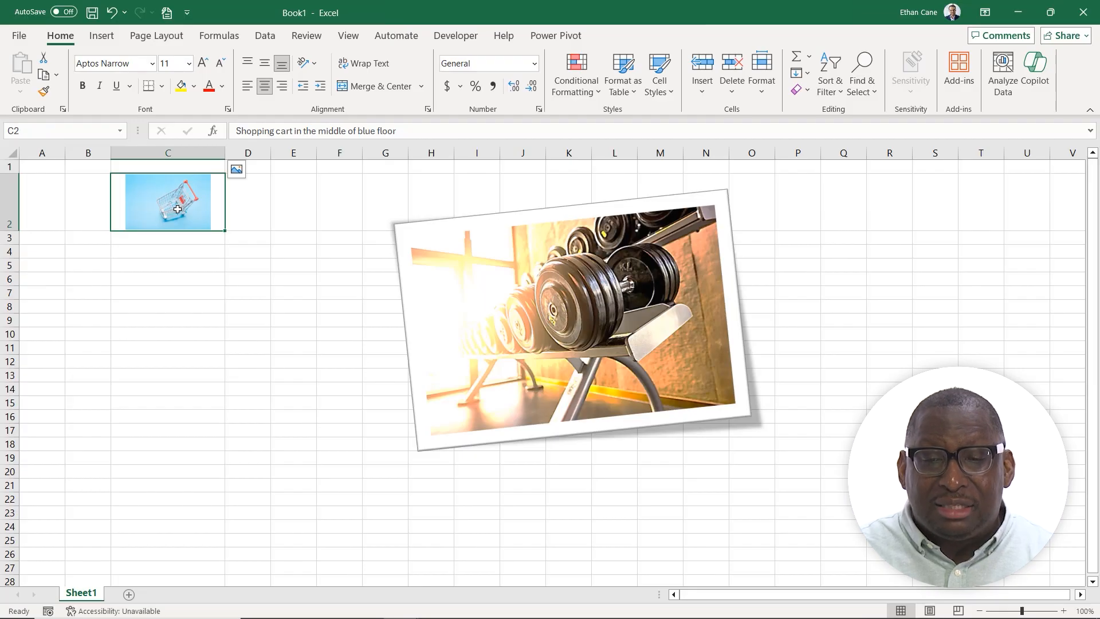
right_click(177, 209)
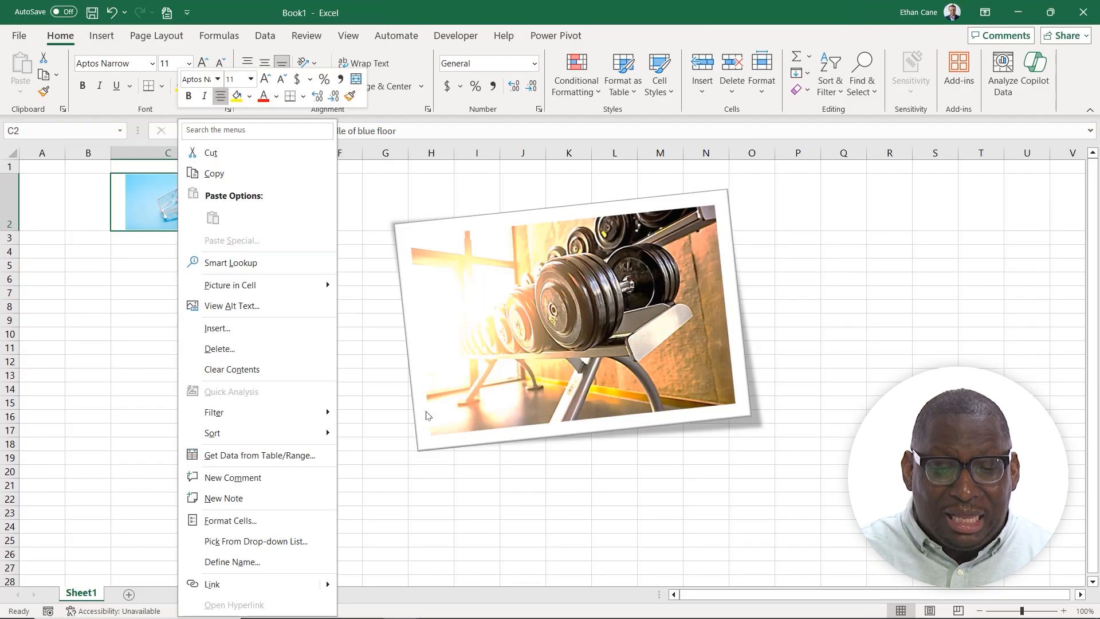
click(392, 419)
click(265, 280)
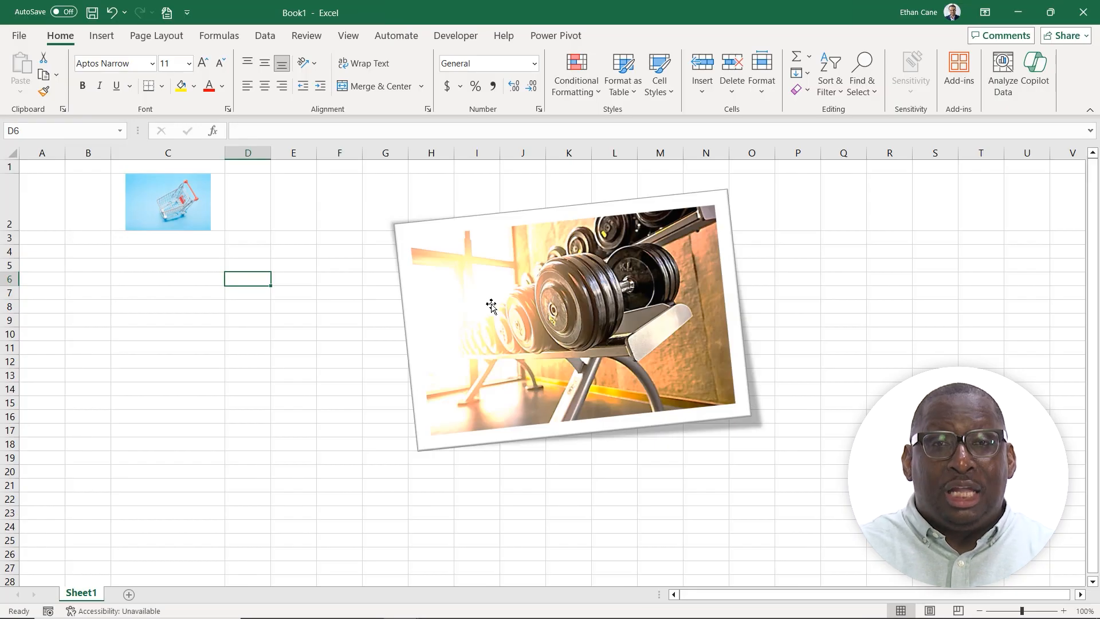
Examine the context commands available for the floating dumbbell picture, including the Save as Picture option.
click(599, 295)
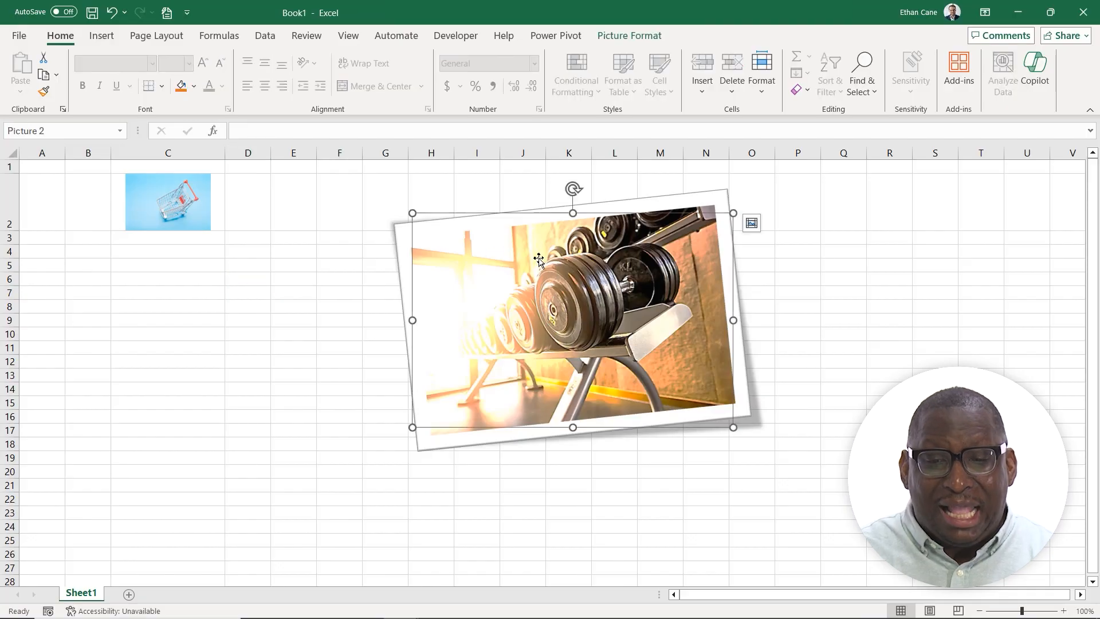
right_click(586, 252)
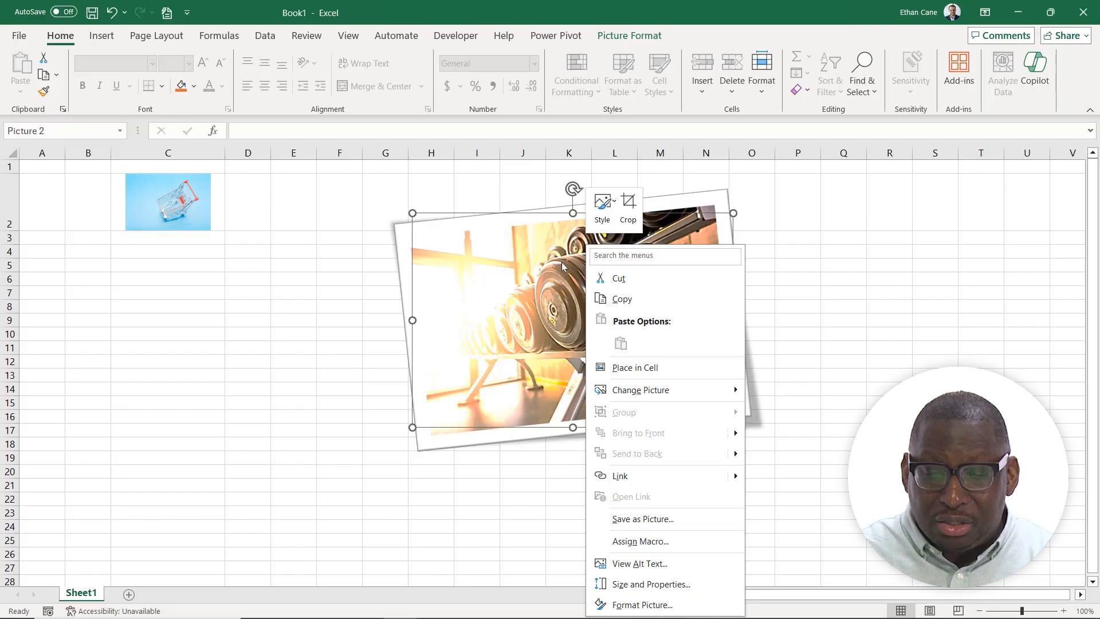
click(526, 265)
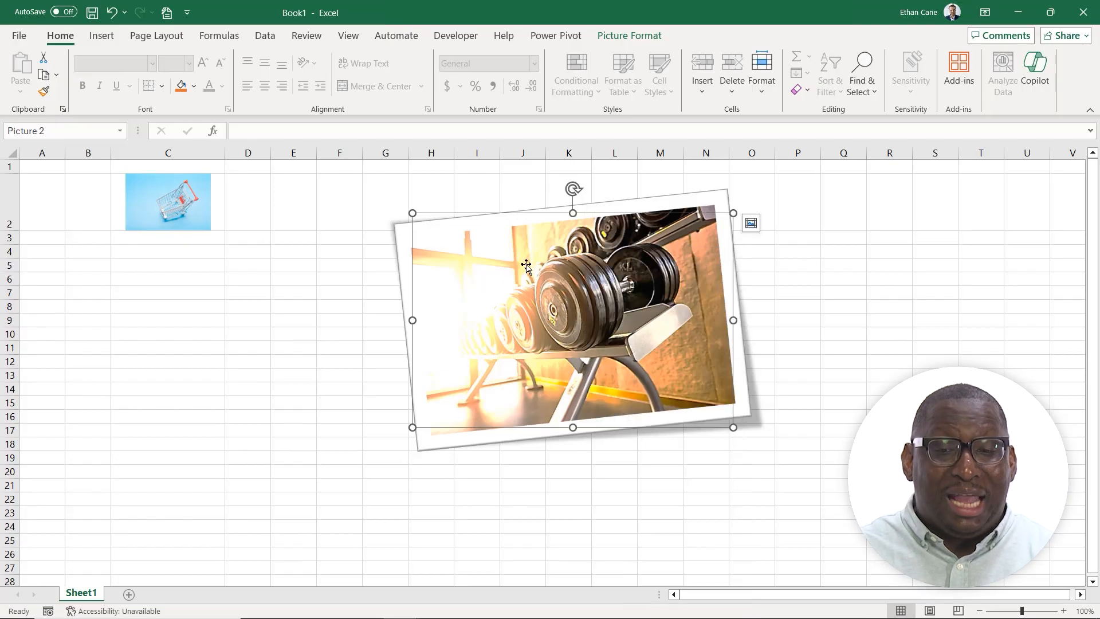
right_click(515, 252)
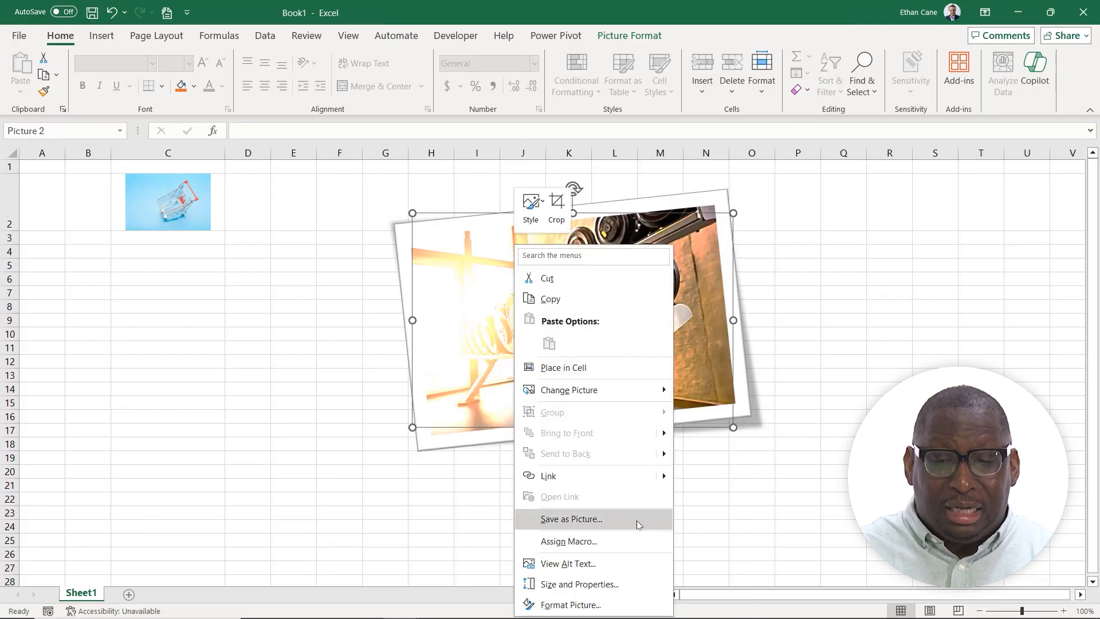